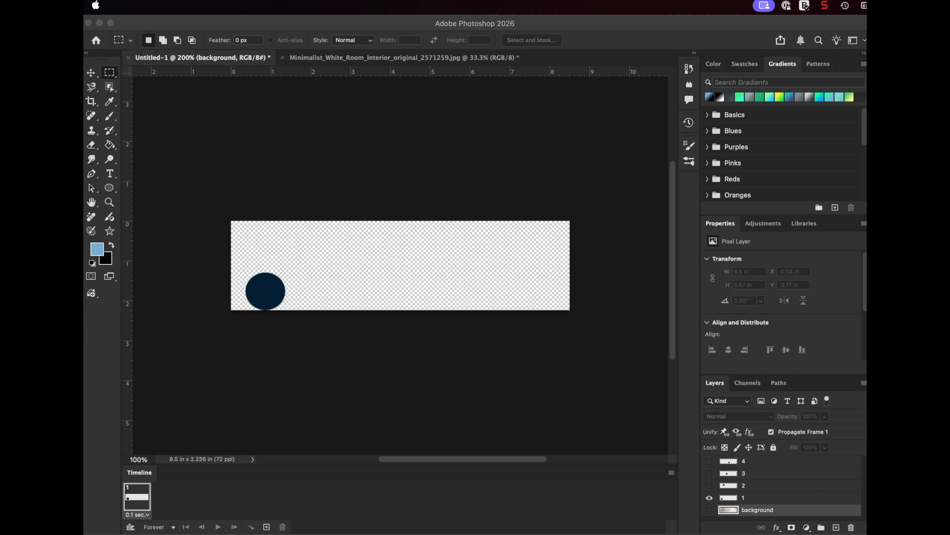
Preview the circles on layers 1 to 4 in turn, return to only layer 1 visible, and check that the Timeline is enabled
left_click(736, 499)
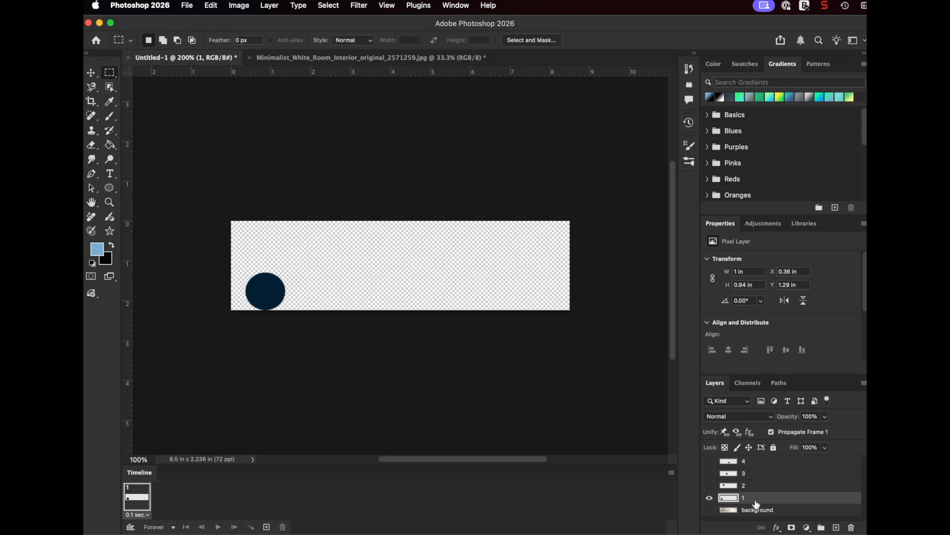
left_click(709, 485)
left_click(709, 497)
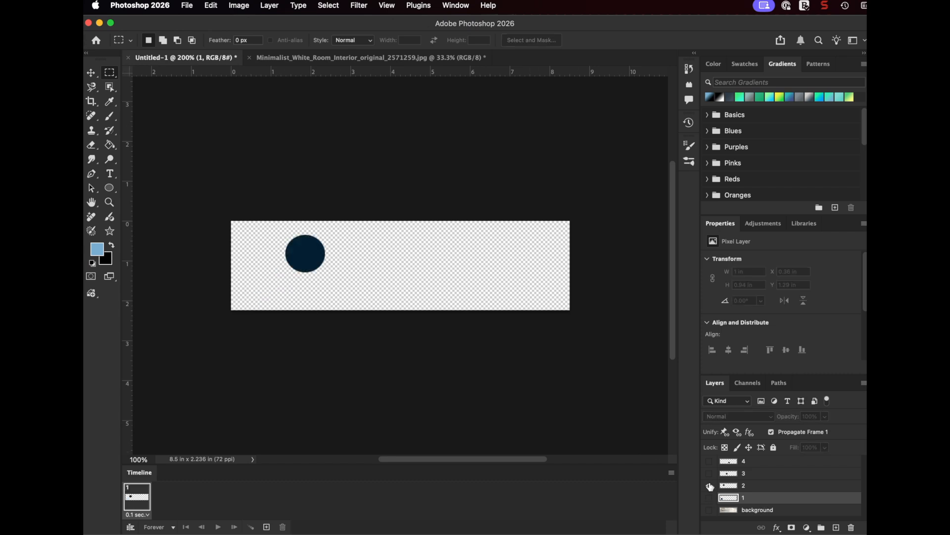
left_click(709, 473)
left_click(709, 486)
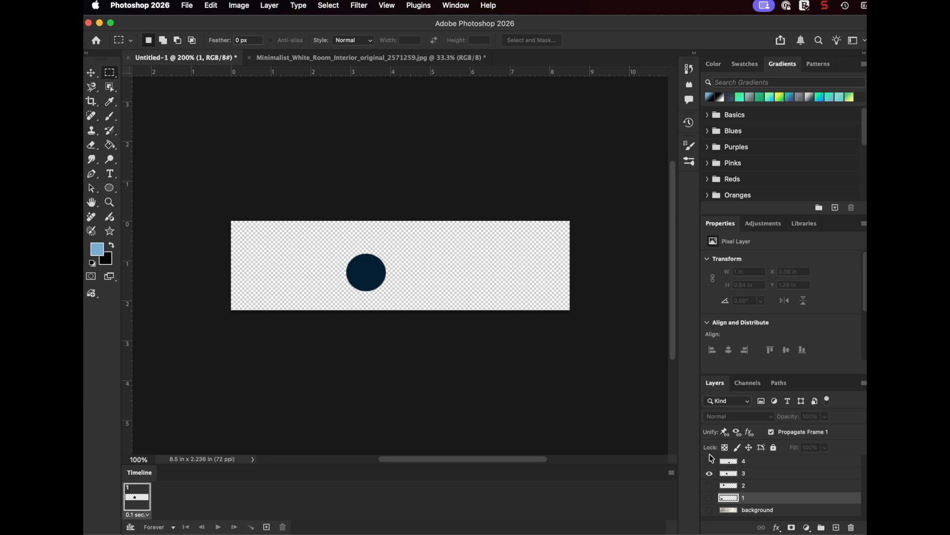
left_click(710, 461)
left_click(709, 474)
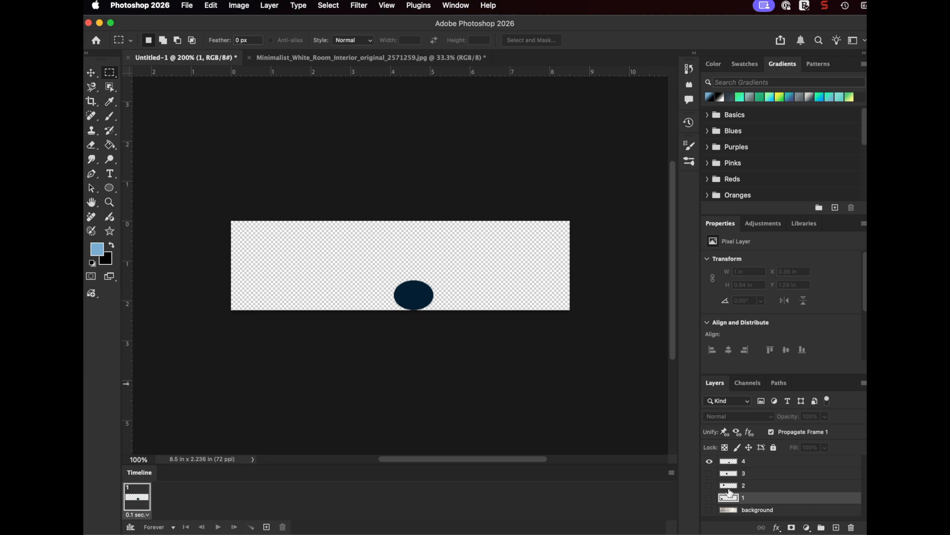
left_click(710, 498)
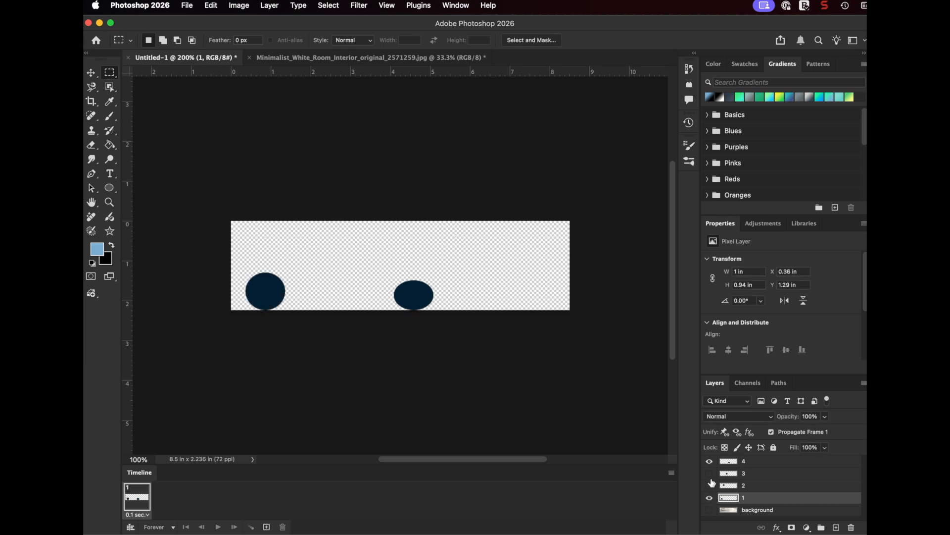
left_click(709, 461)
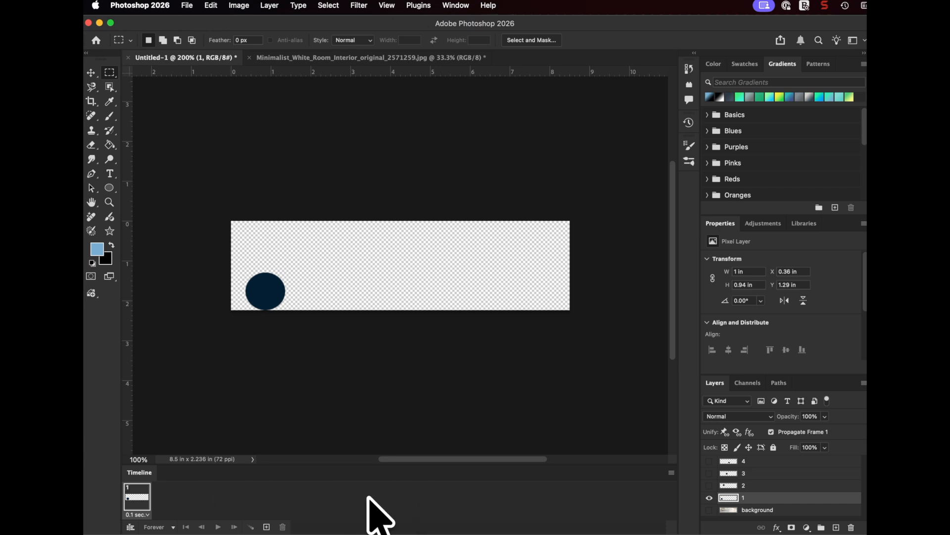
left_click(449, 6)
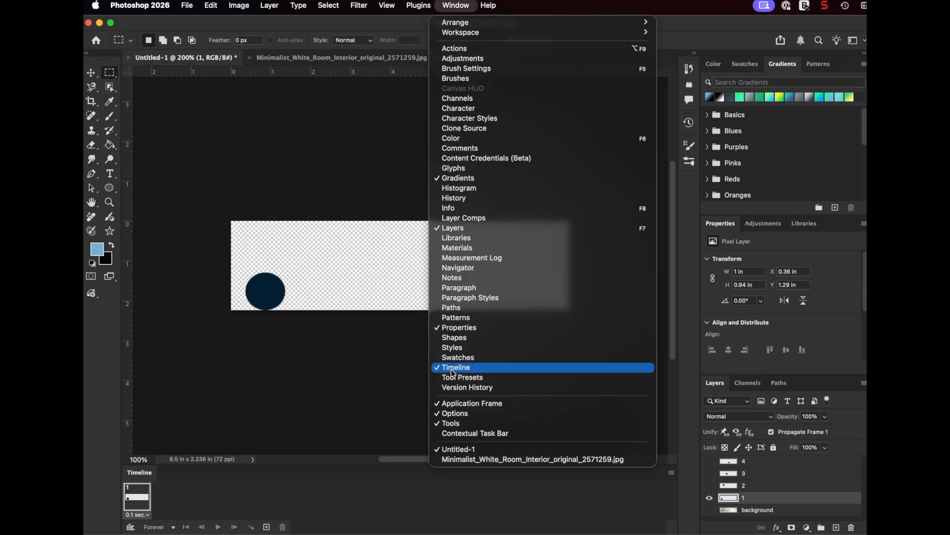
left_click(381, 449)
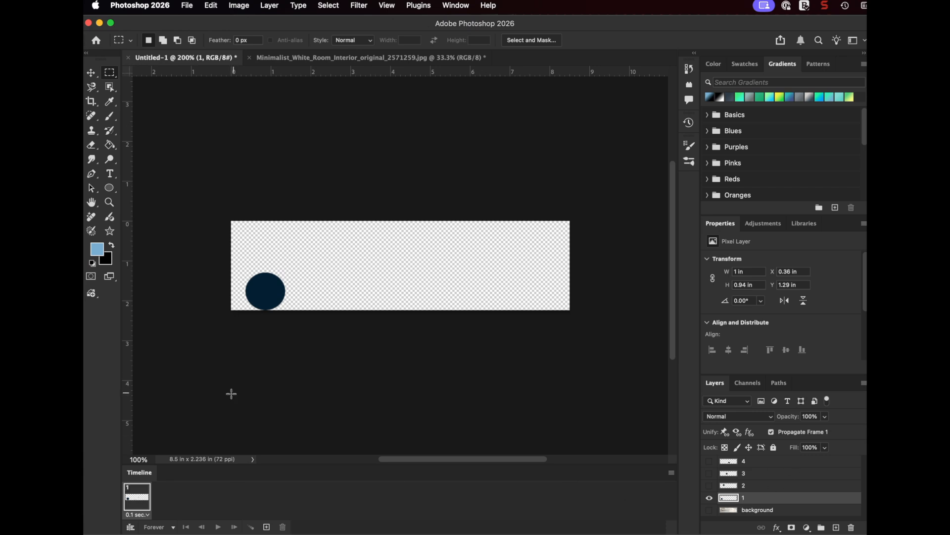
Add a second animation frame that shows only layer 2, and compare it with frame 1
left_click(266, 528)
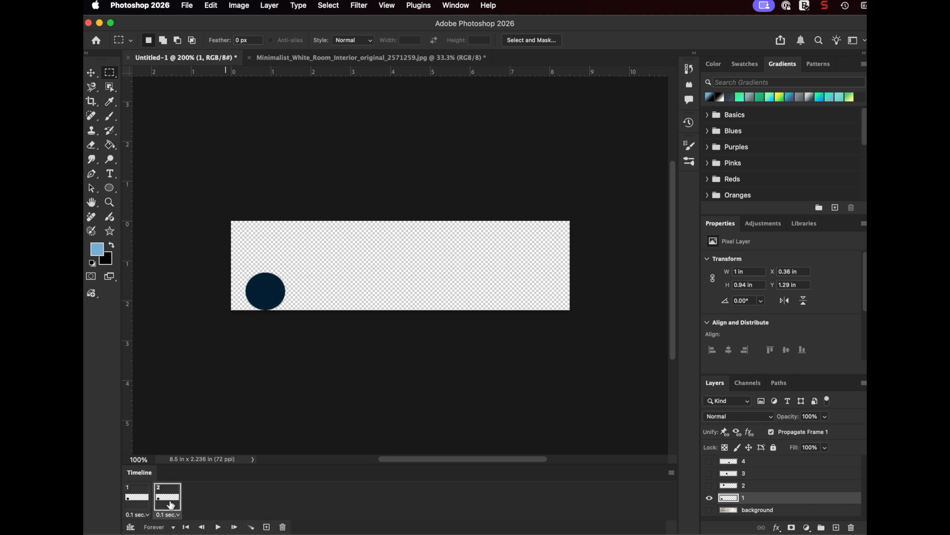
left_click(710, 485)
left_click(710, 498)
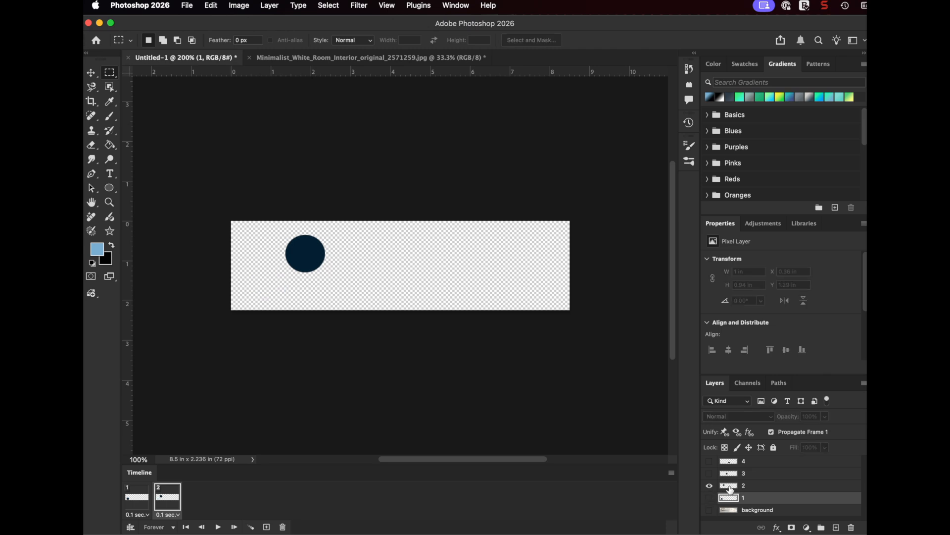
left_click(141, 501)
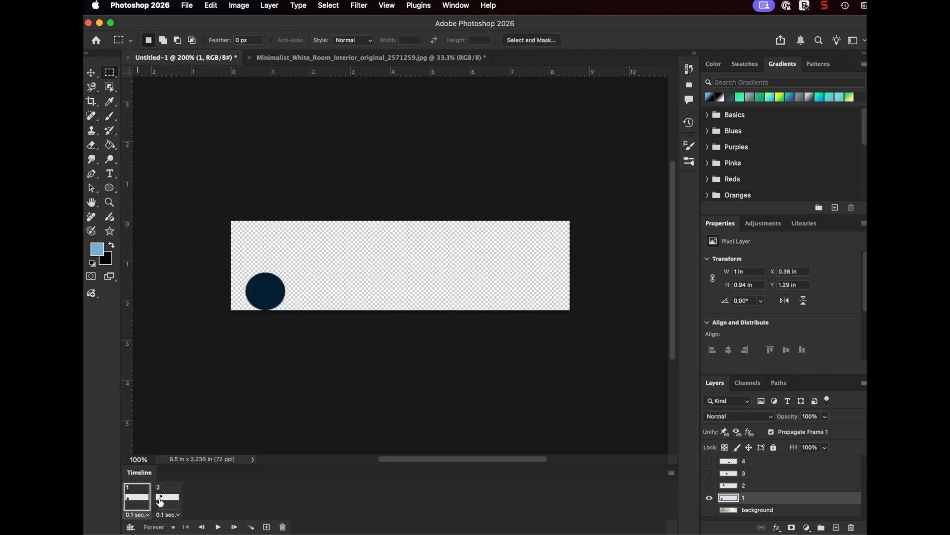
left_click(161, 502)
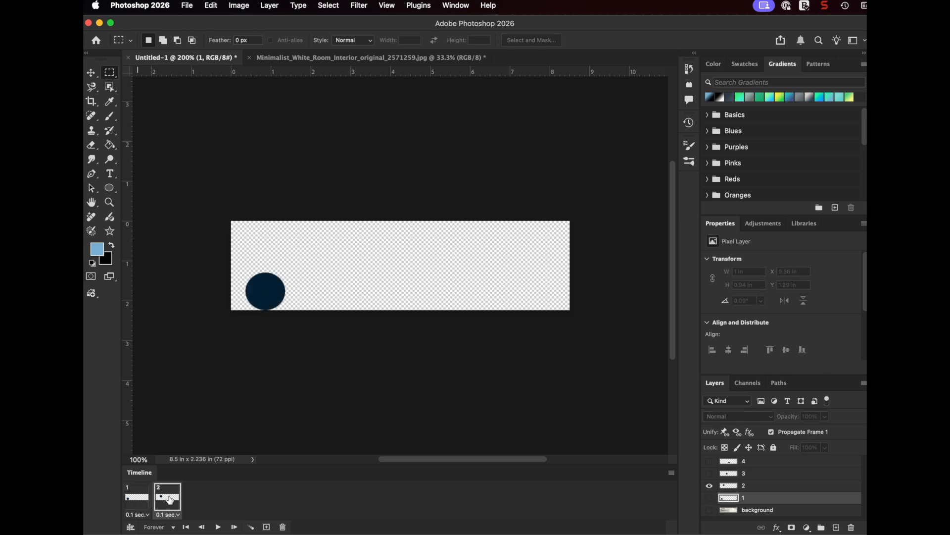
Add a third animation frame with layer 3 visible and layer 2 hidden, and check the three frames
left_click(266, 528)
left_click(711, 474)
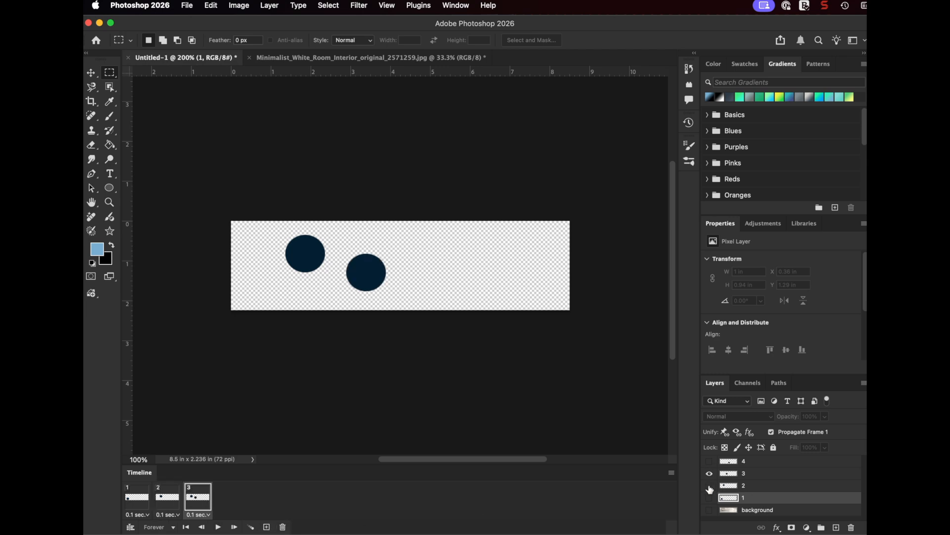
left_click(710, 487)
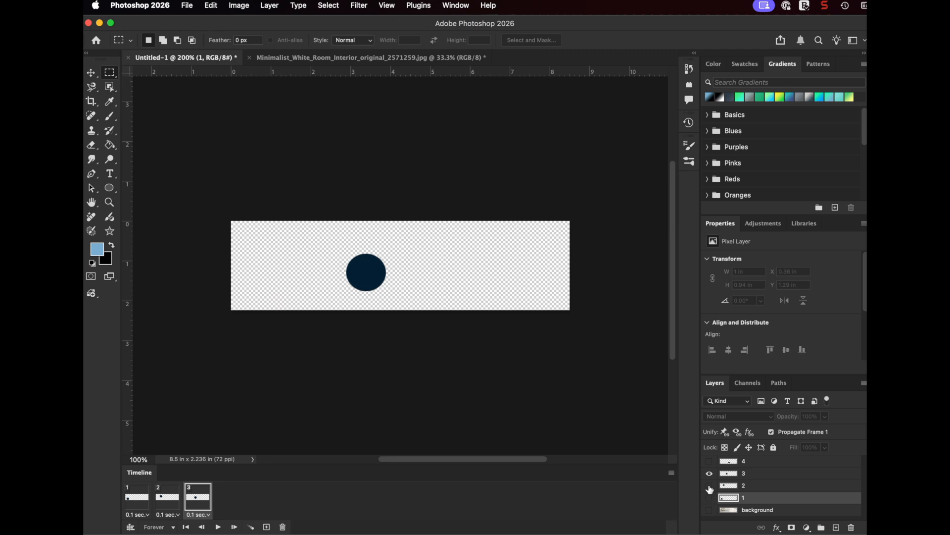
left_click(137, 498)
left_click(167, 498)
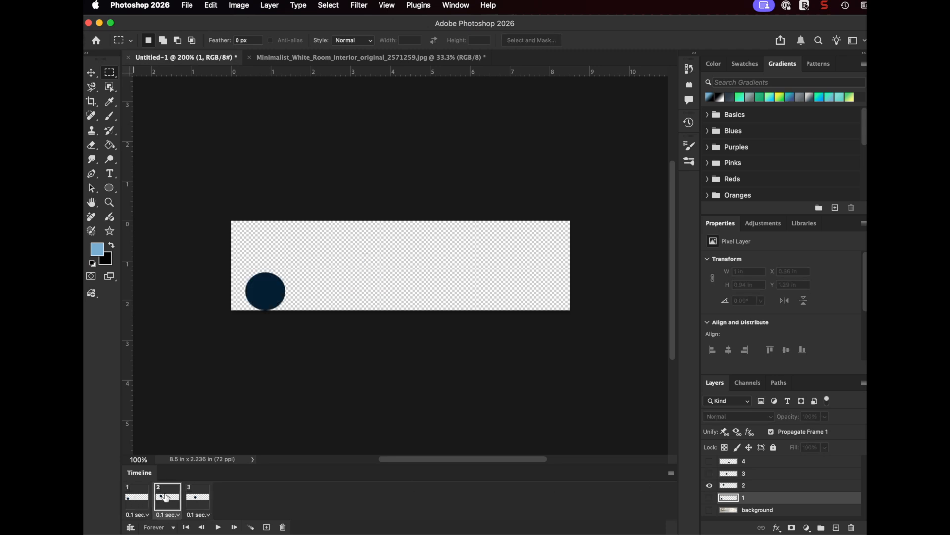
left_click(198, 499)
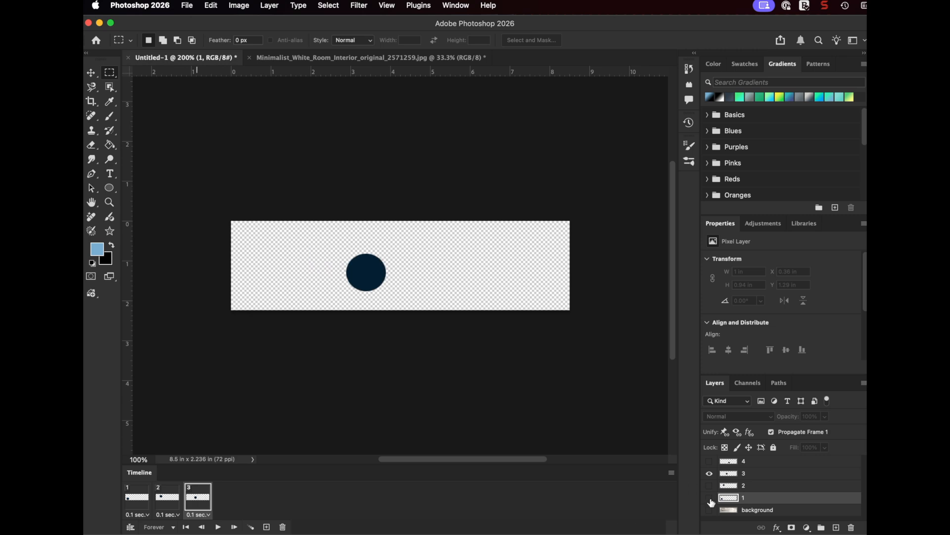
Add a fourth animation frame with layer 4 visible and layer 3 hidden, and check all four frames
left_click(266, 527)
left_click(710, 461)
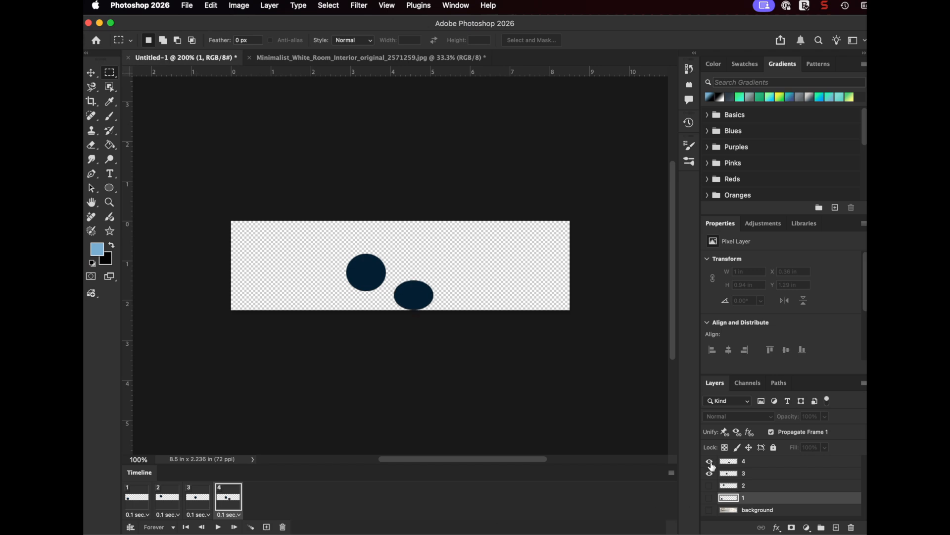
left_click(709, 474)
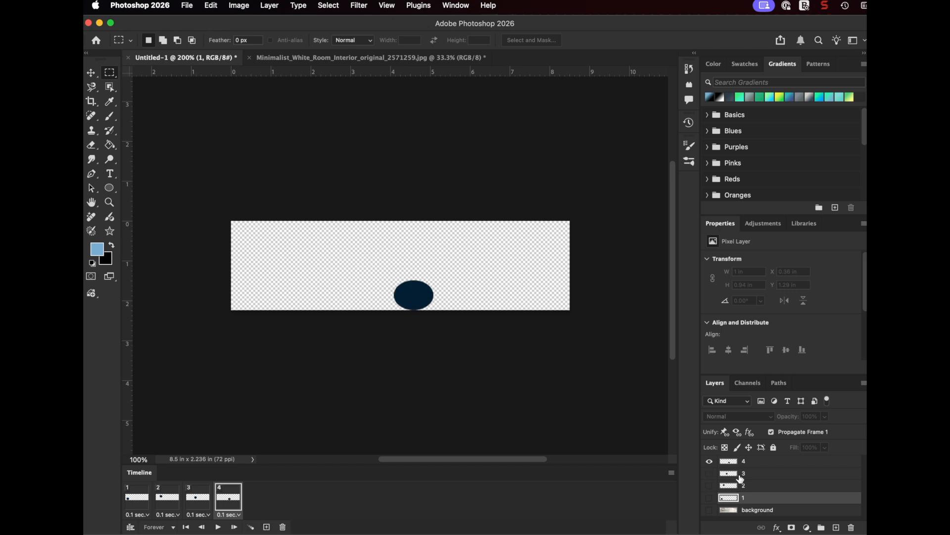
left_click(144, 499)
left_click(165, 500)
left_click(198, 501)
left_click(226, 510)
Add a fifth frame, show layer 1, move its circle to about X 5.08 in, Y 0.54 in, and hide layer 4
left_click(266, 527)
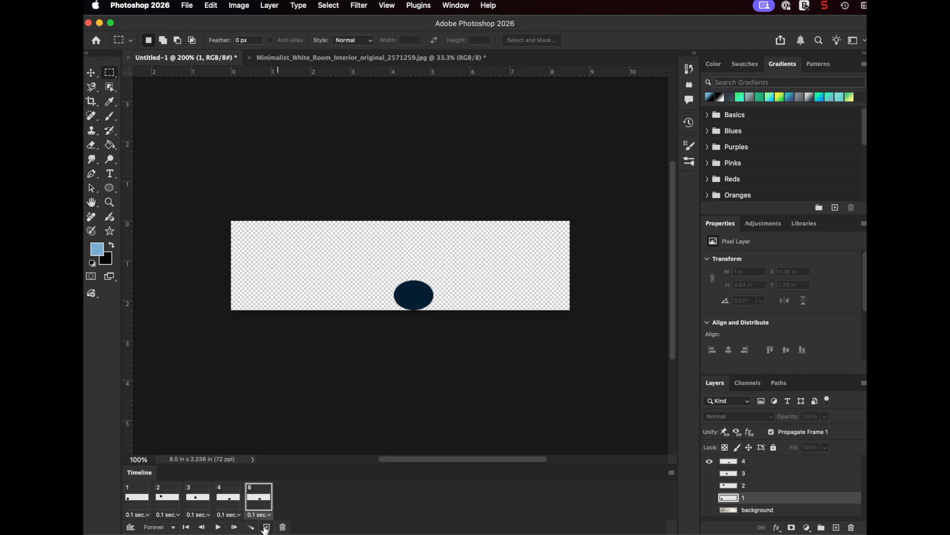
left_click(710, 499)
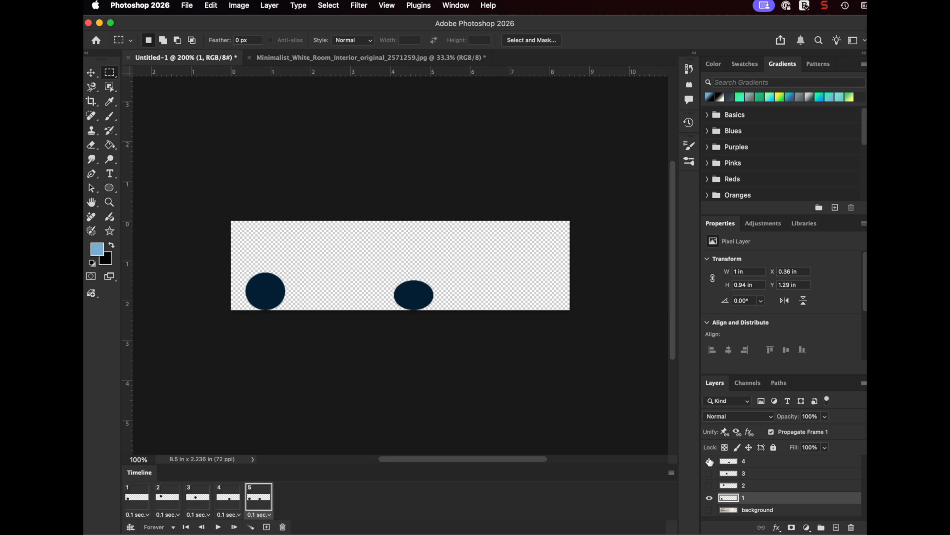
left_click(91, 72)
left_click_drag(267, 297, 455, 269)
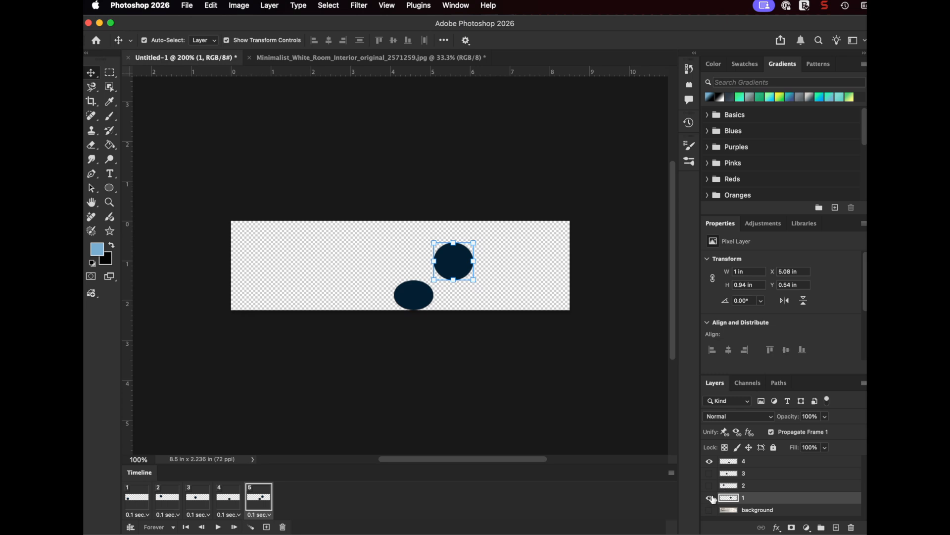
left_click(709, 462)
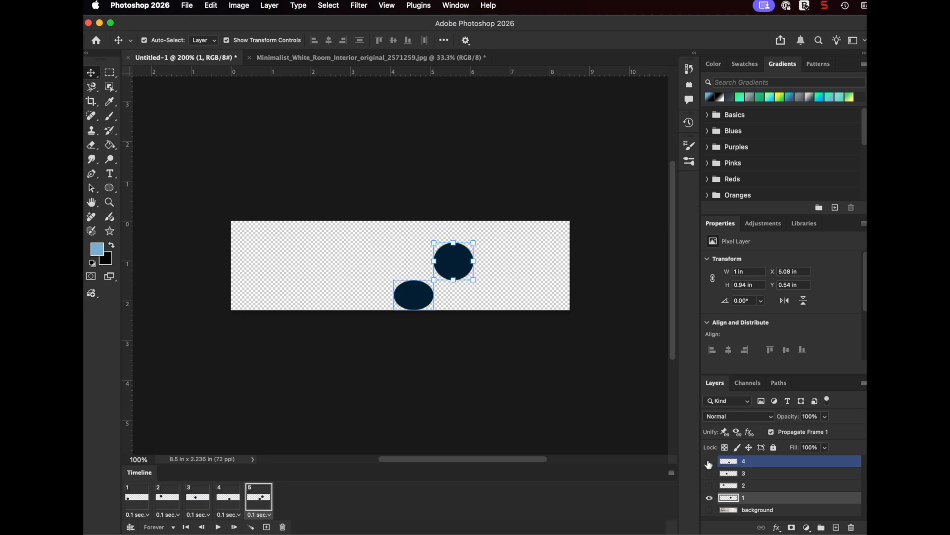
left_click(708, 464)
Go through frames 1 to 5 to examine the circle's position in each
left_click(224, 500)
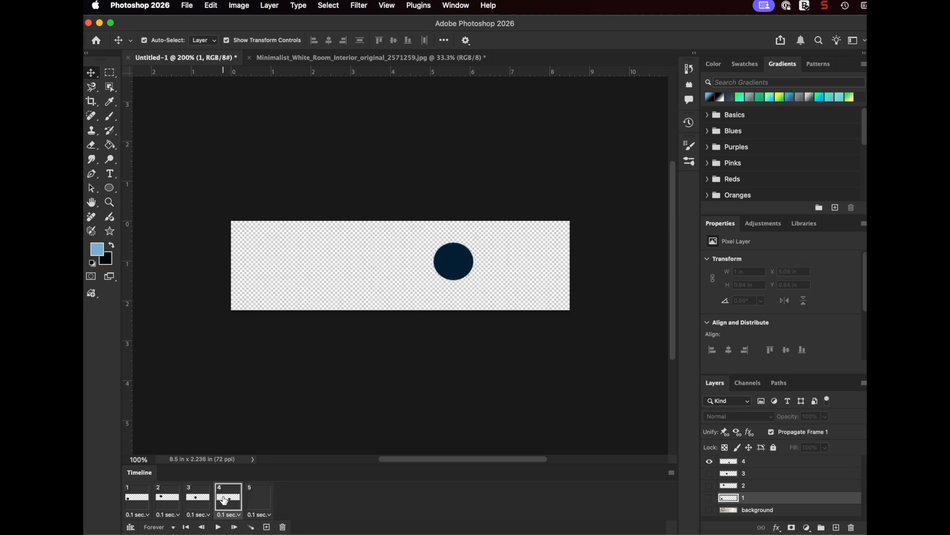
left_click(251, 502)
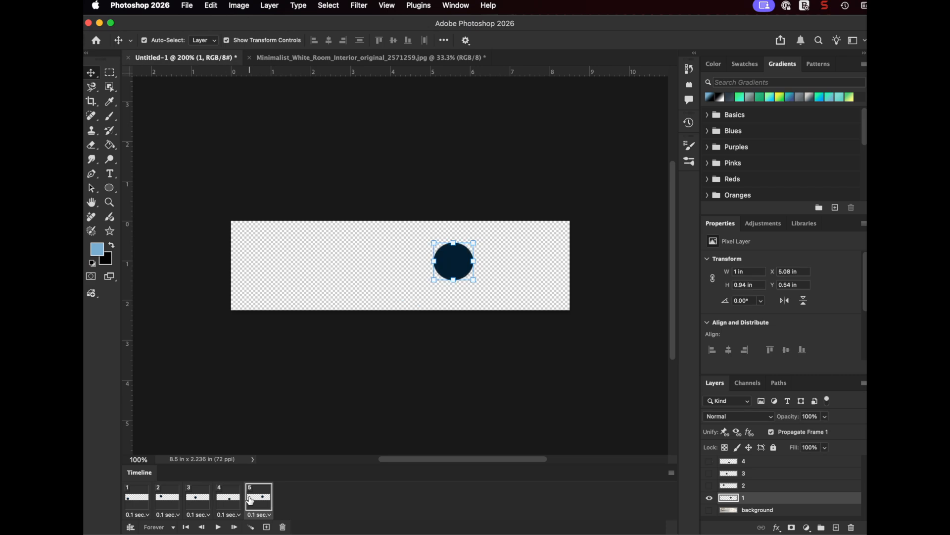
left_click(139, 500)
left_click(165, 500)
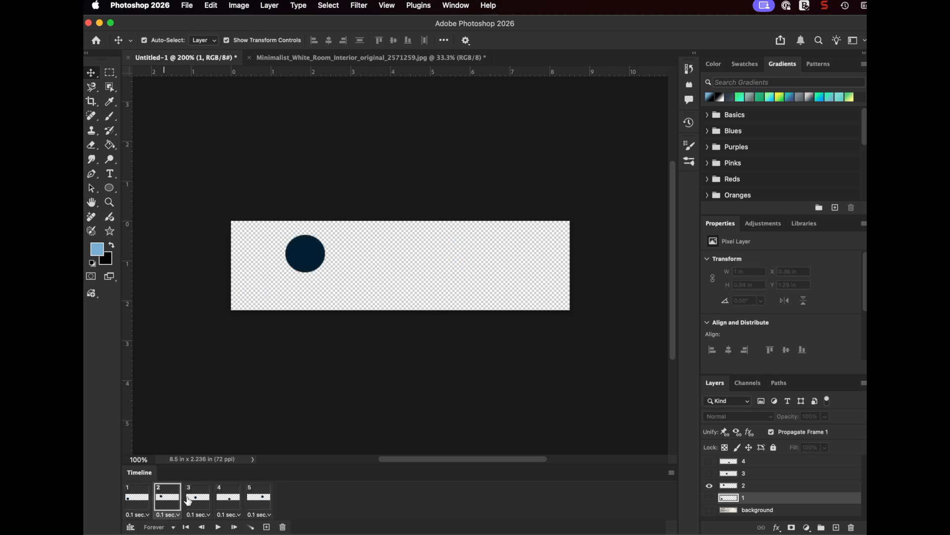
left_click(197, 501)
left_click(225, 500)
left_click(253, 501)
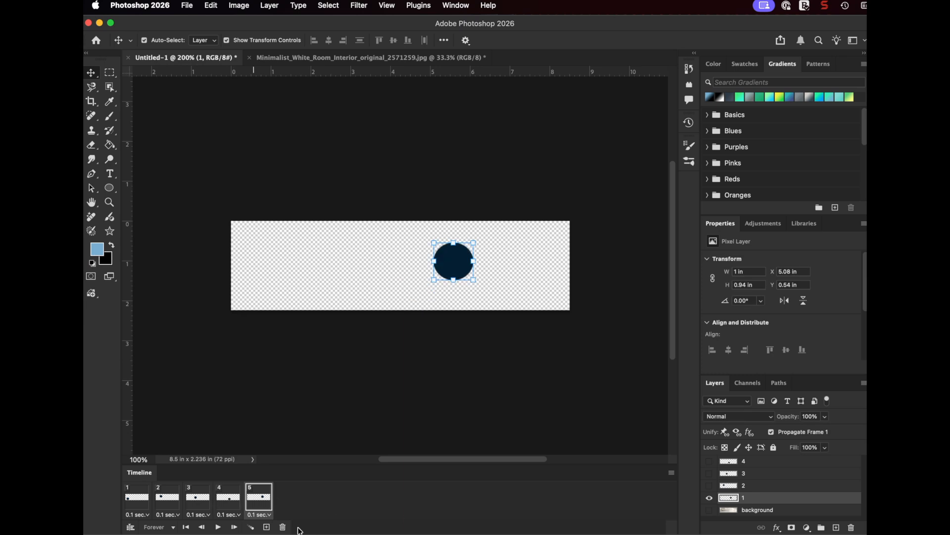
Add a sixth frame with layers 1 and 2 visible, and move layer 2's circle to about X 6.38 in, Y 0.07 in
left_click(267, 527)
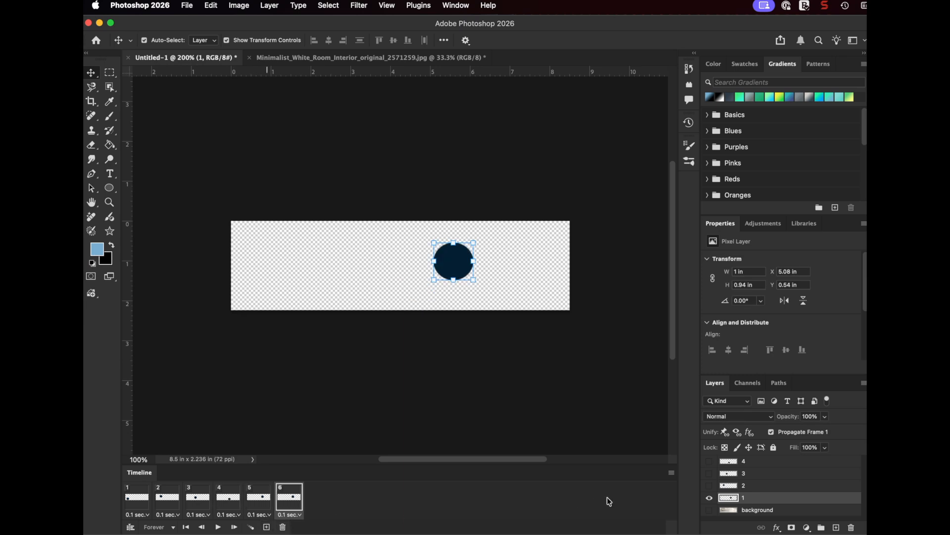
left_click(722, 488)
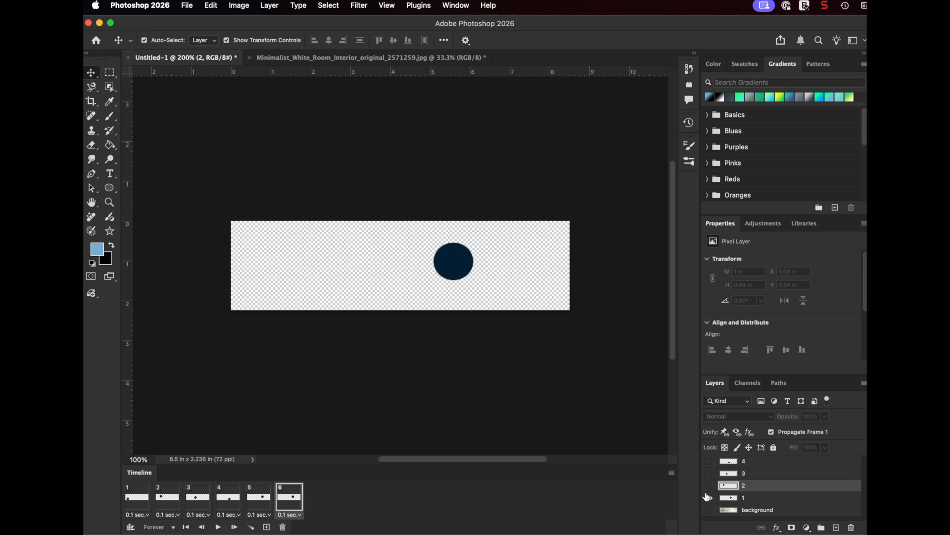
left_click(709, 486)
left_click(710, 498)
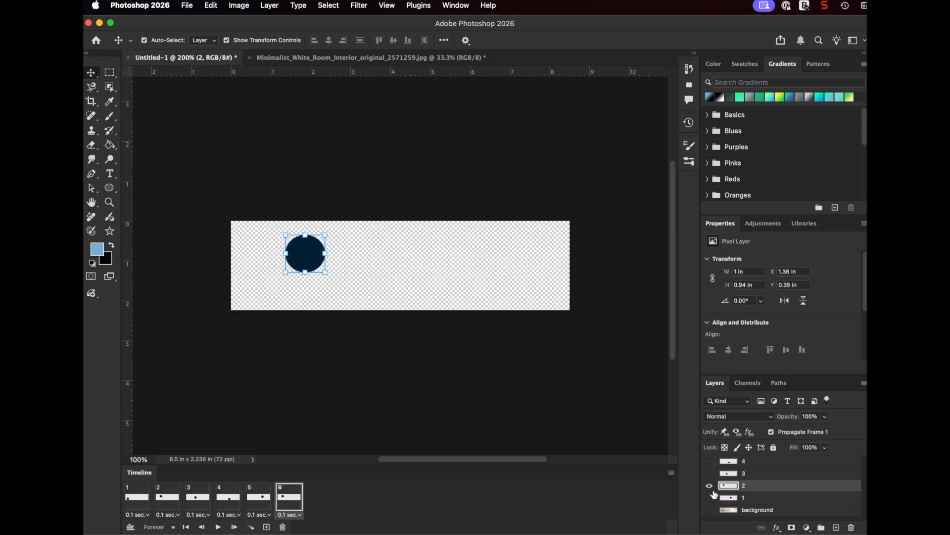
left_click(709, 498)
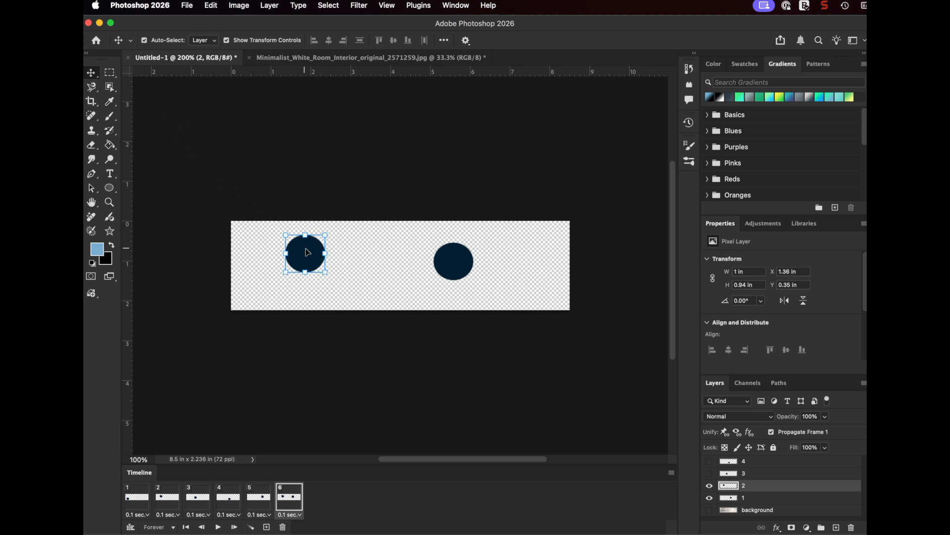
left_click_drag(312, 257, 511, 248)
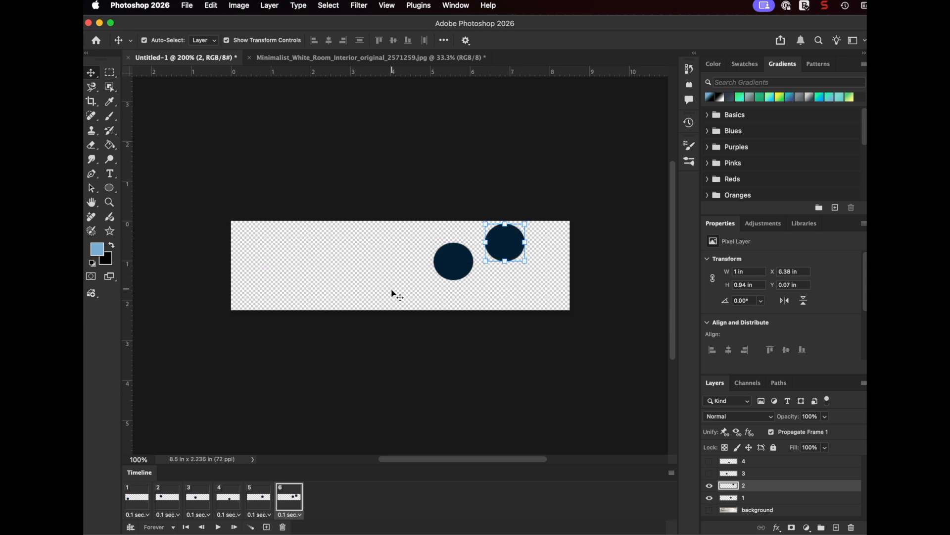
left_click(227, 497)
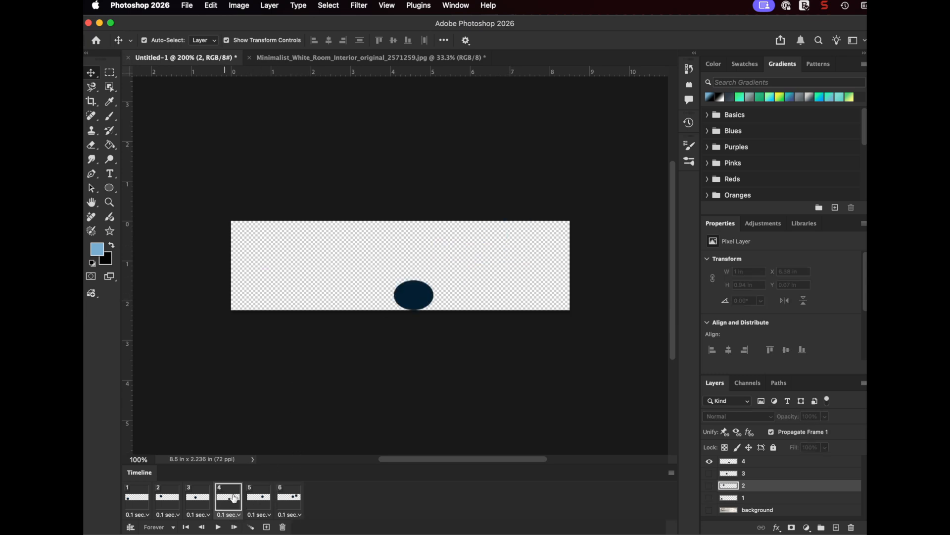
left_click(258, 497)
left_click(289, 499)
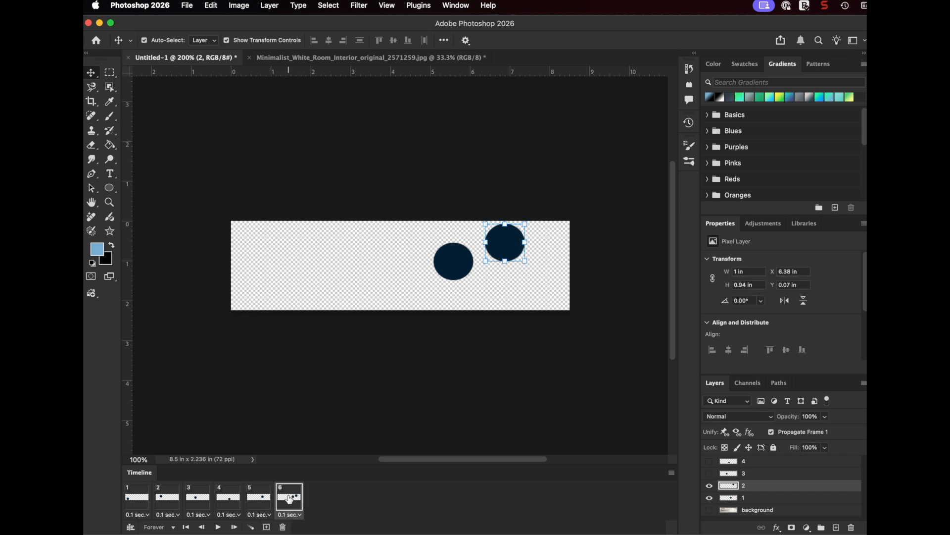
Add a seventh frame with layer 1 hidden, and hide layer 1 in frame 6 too
left_click(267, 527)
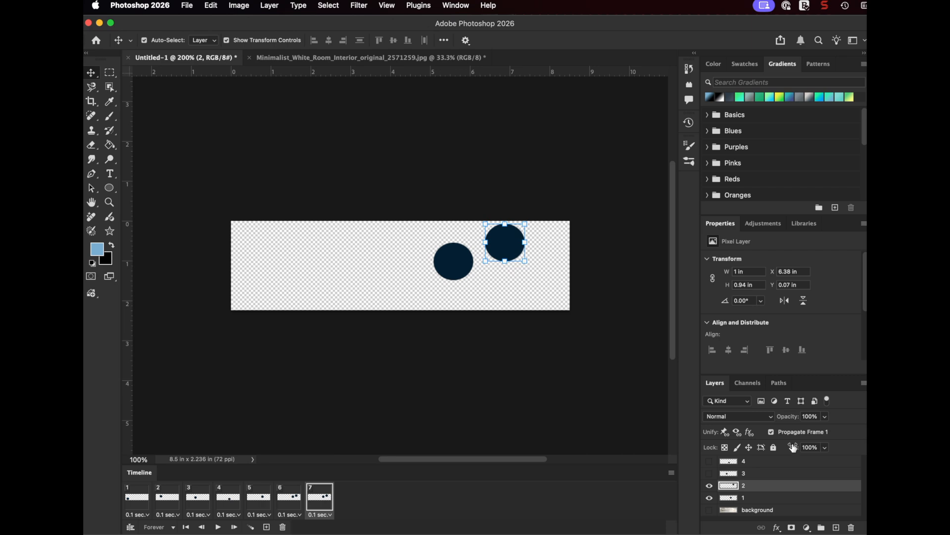
left_click(712, 499)
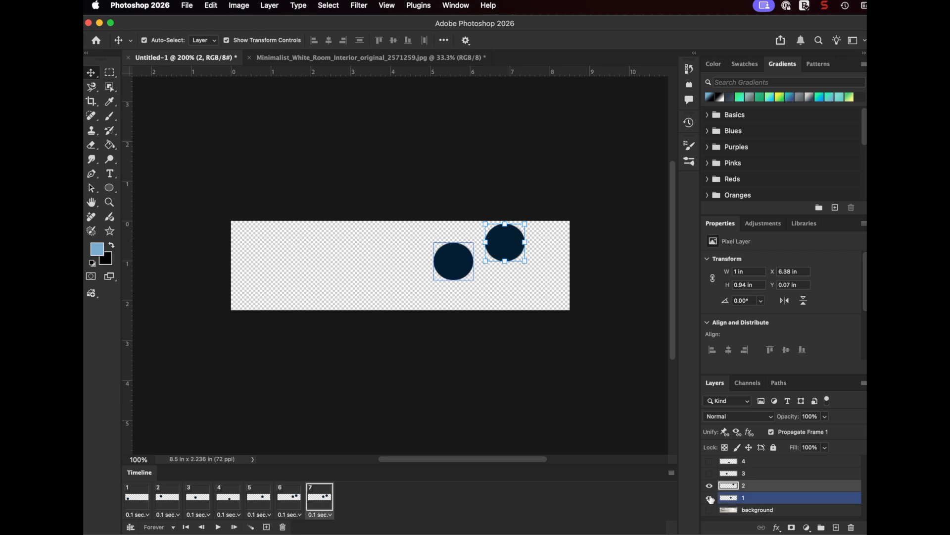
left_click(710, 498)
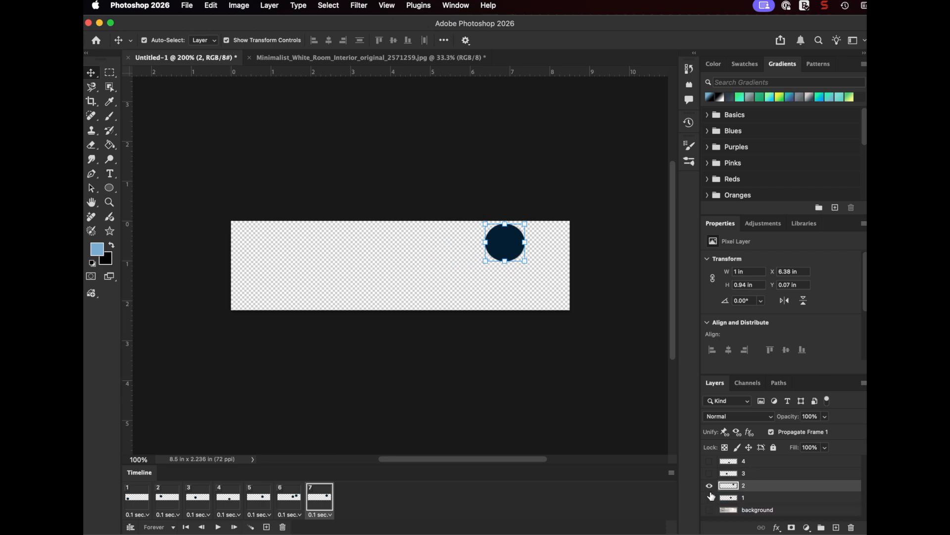
left_click(289, 499)
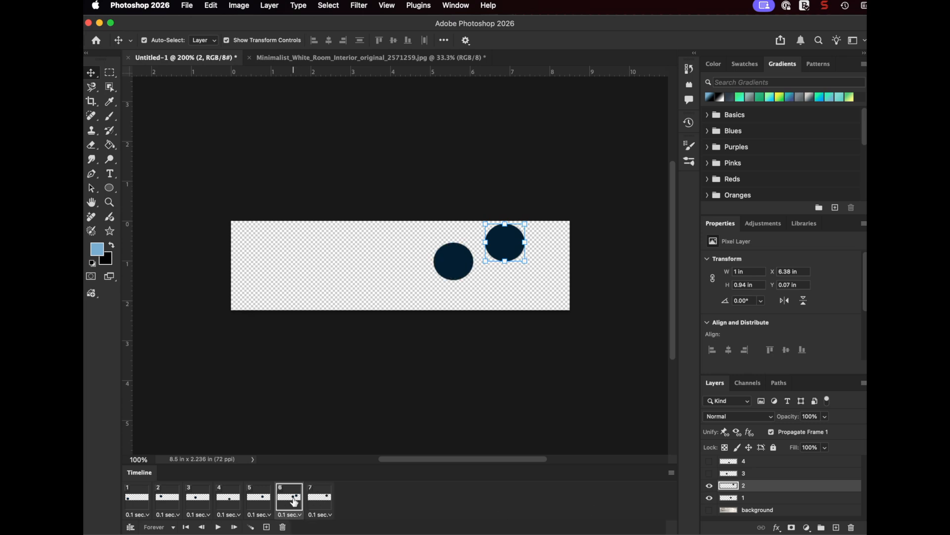
left_click(710, 499)
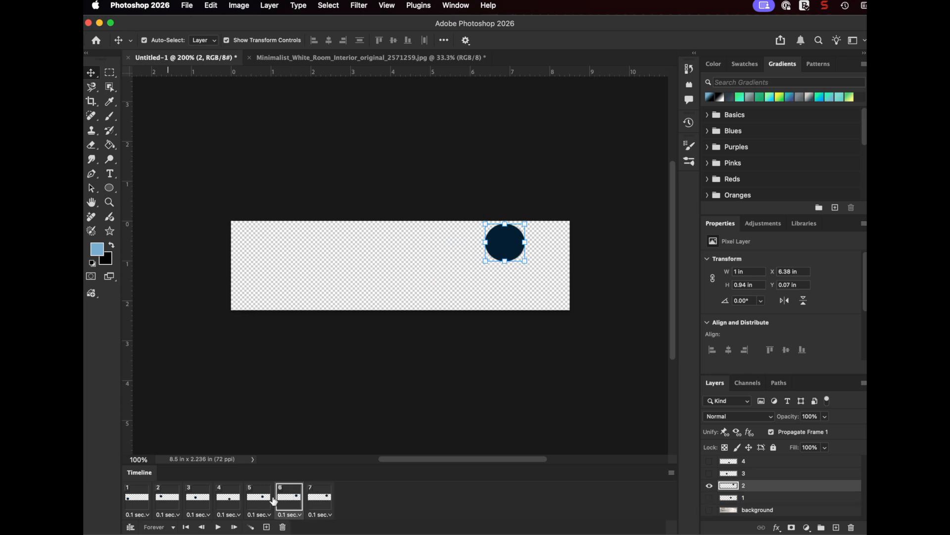
Compare frames 5 to 7, and move layer 2's circle in frame 7 to about X 7.21 in, Y 0.76 in
left_click(251, 498)
left_click(290, 498)
left_click(325, 500)
left_click(302, 500)
left_click(328, 500)
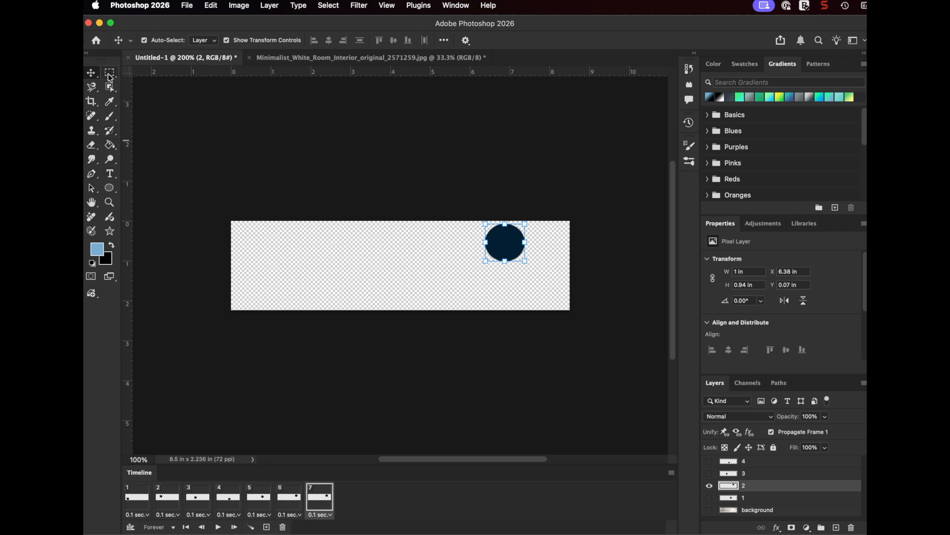
left_click_drag(507, 253, 540, 281)
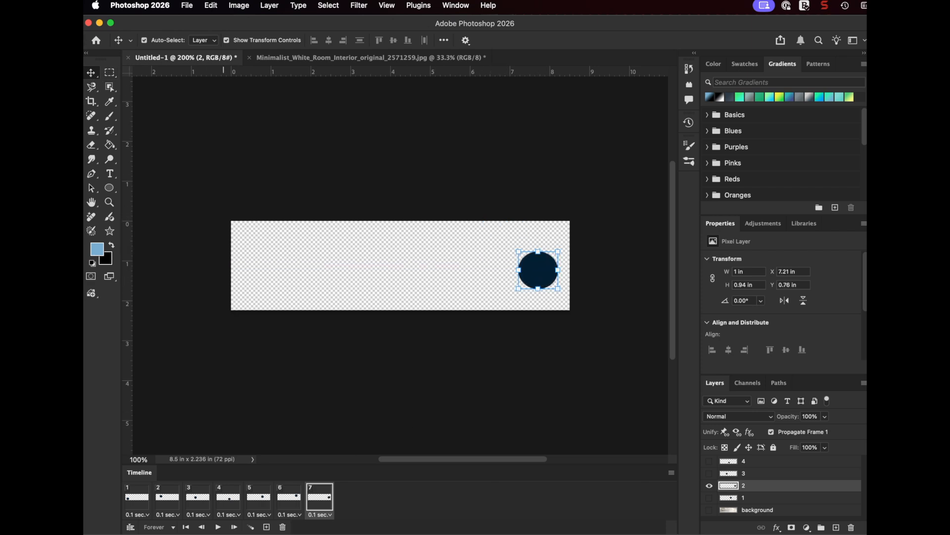
Add an eighth frame, show layer 4, move its circle to about X 7.71 in, Y 1.71 in, and hide layer 2
left_click(270, 528)
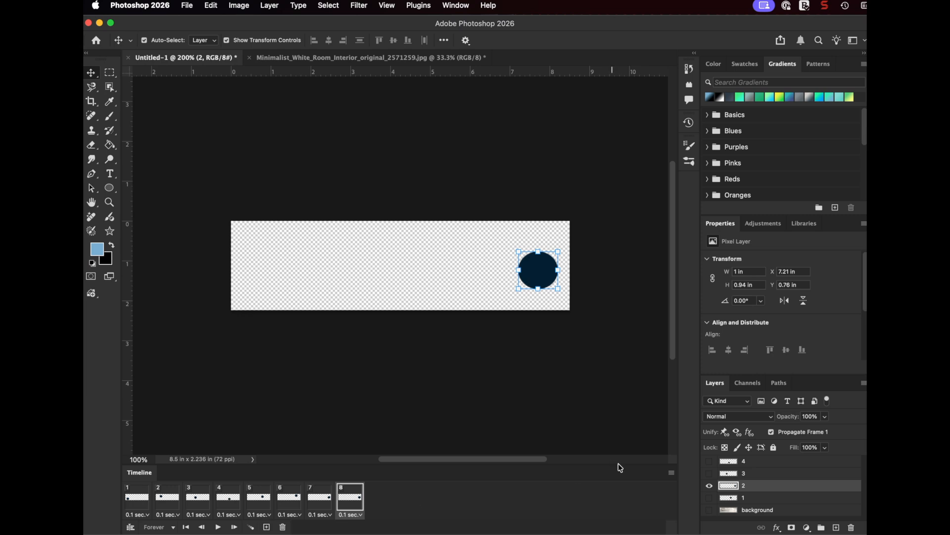
left_click(710, 461)
left_click(733, 461)
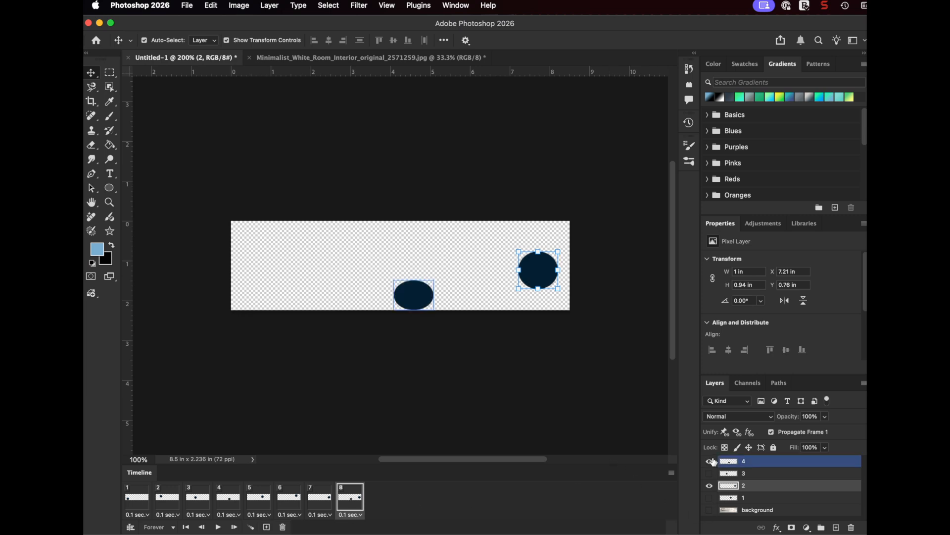
scroll(402, 314, "down", 2)
left_click_drag(432, 266, 559, 271)
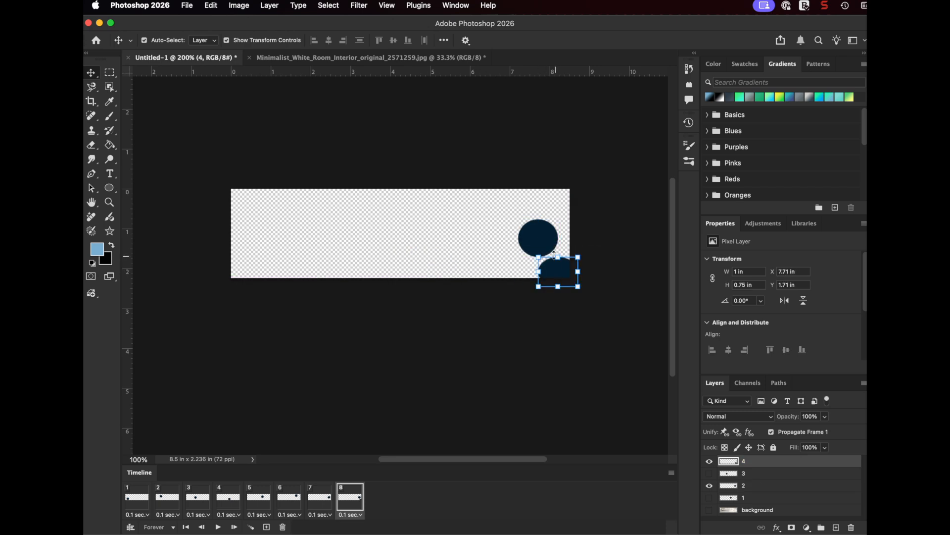
left_click(710, 488)
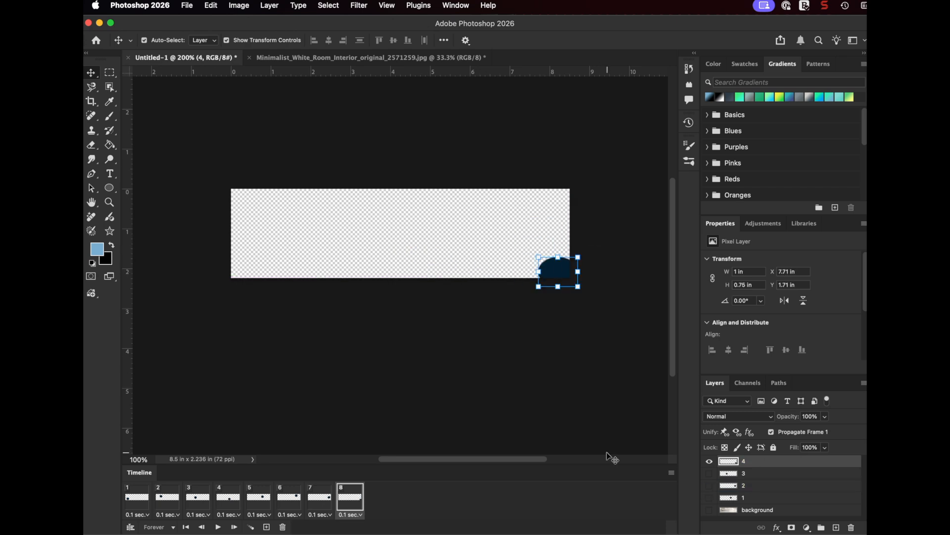
scroll(369, 444, "right", 2)
scroll(369, 444, "up", 2)
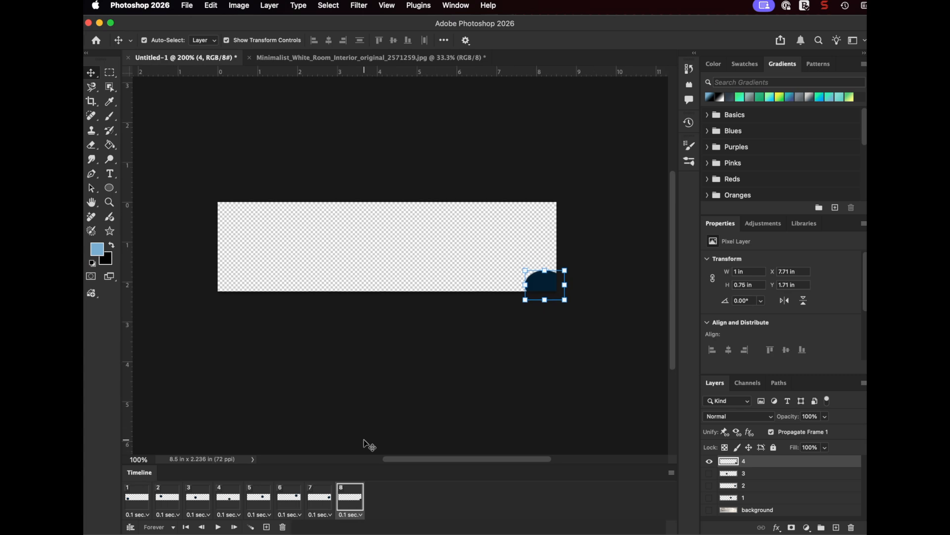
Go through frames 1 to 8 to examine the ball's path across the canvas
left_click(135, 500)
left_click(159, 500)
left_click(197, 499)
left_click(228, 499)
left_click(263, 497)
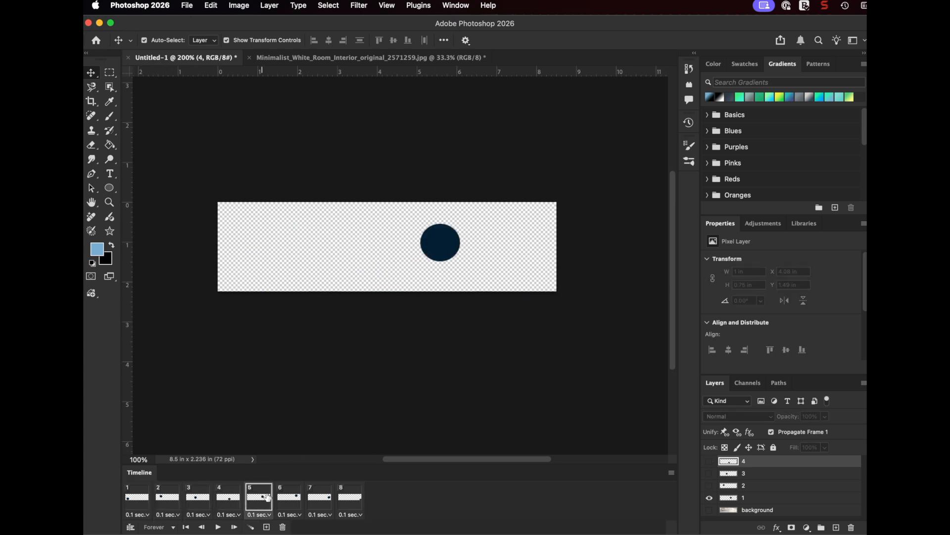
left_click(301, 498)
left_click(323, 498)
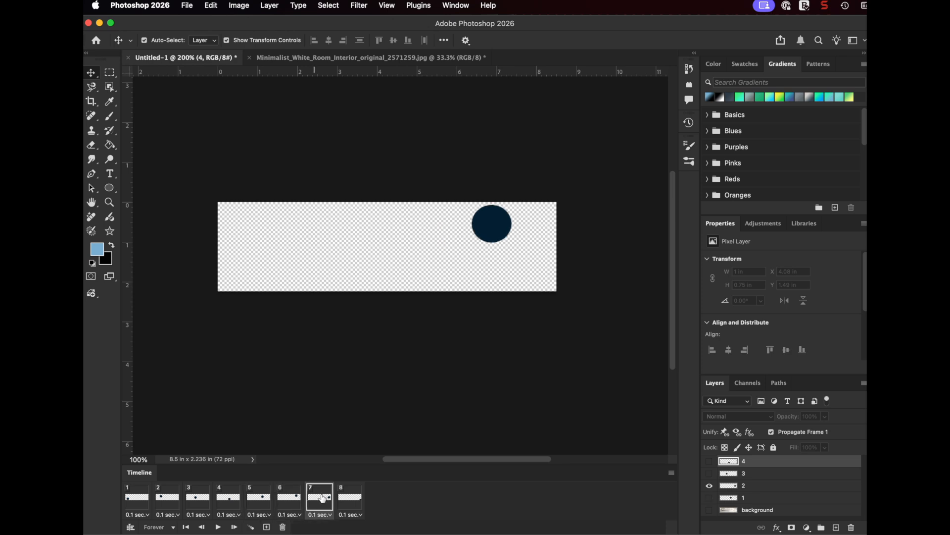
left_click(350, 499)
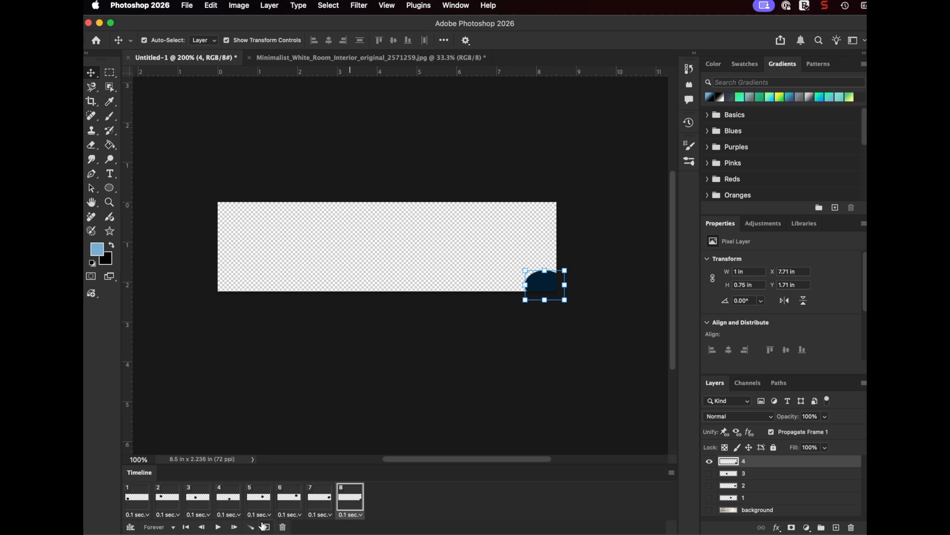
Play the eight-frame animation several times to examine the bounce, with all layers deselected for the last playback, and stop it
left_click(218, 527)
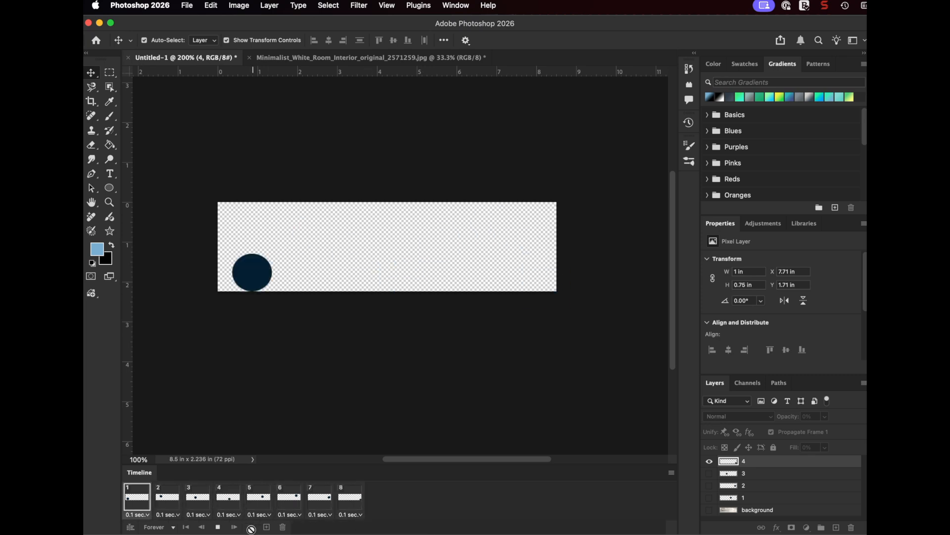
left_click(218, 527)
left_click(214, 528)
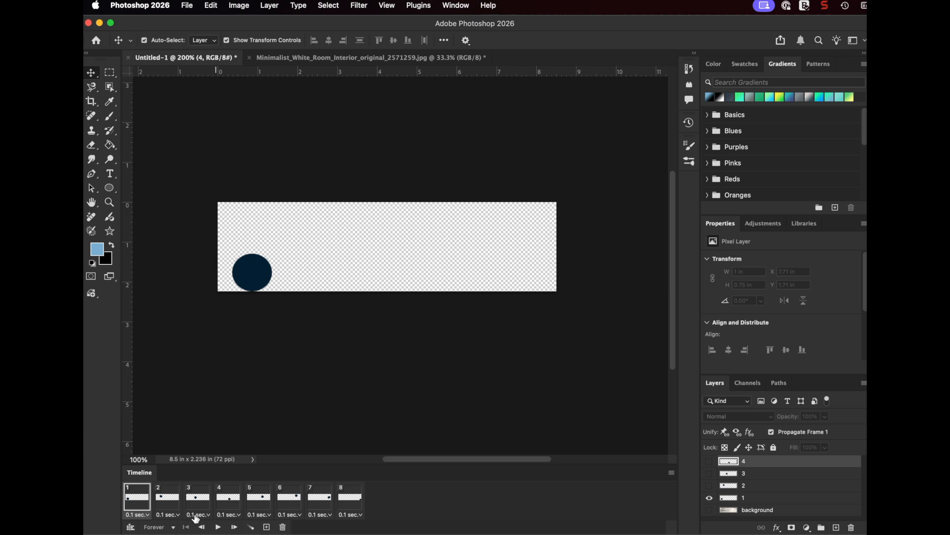
left_click(218, 527)
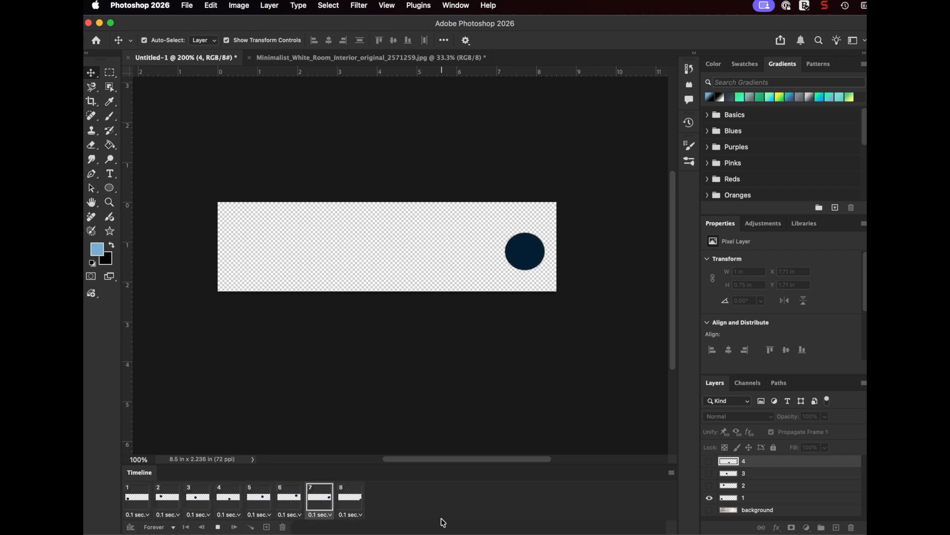
left_click(218, 527)
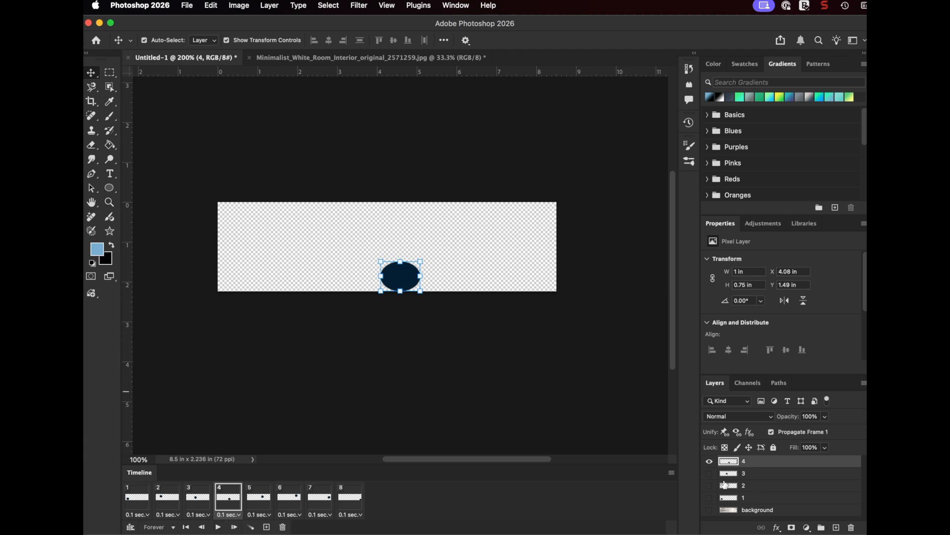
left_click(510, 333)
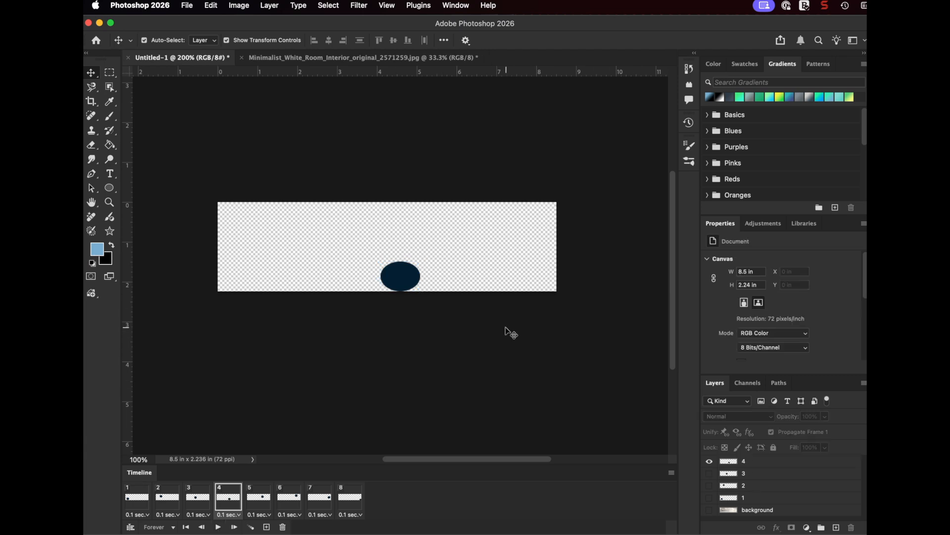
left_click(343, 500)
left_click(218, 526)
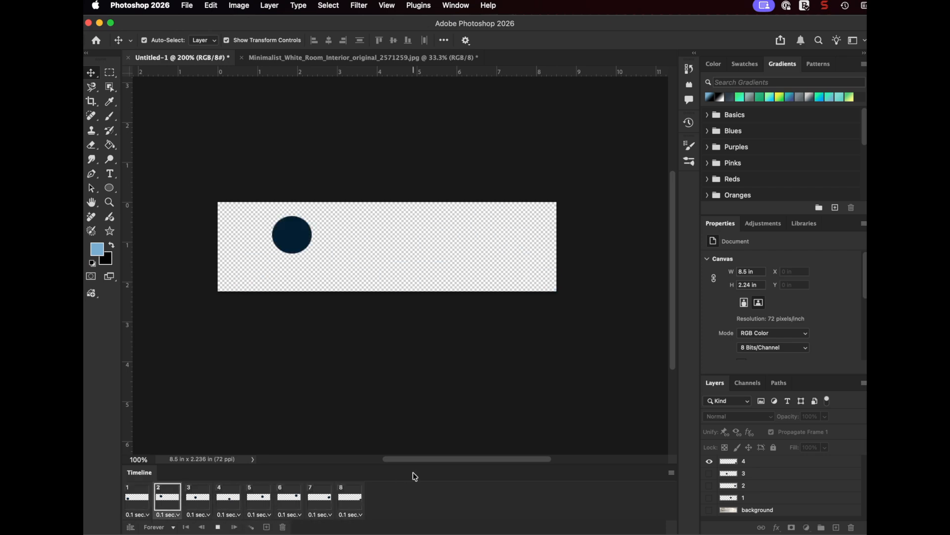
left_click(218, 527)
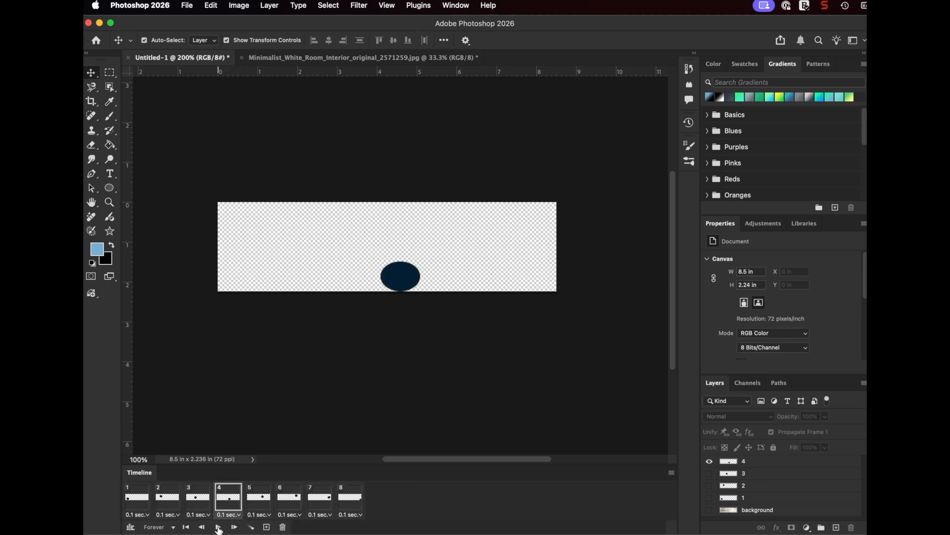
Show the background layer in frame 4 only, and play the animation to check the background across the frames
left_click(756, 511)
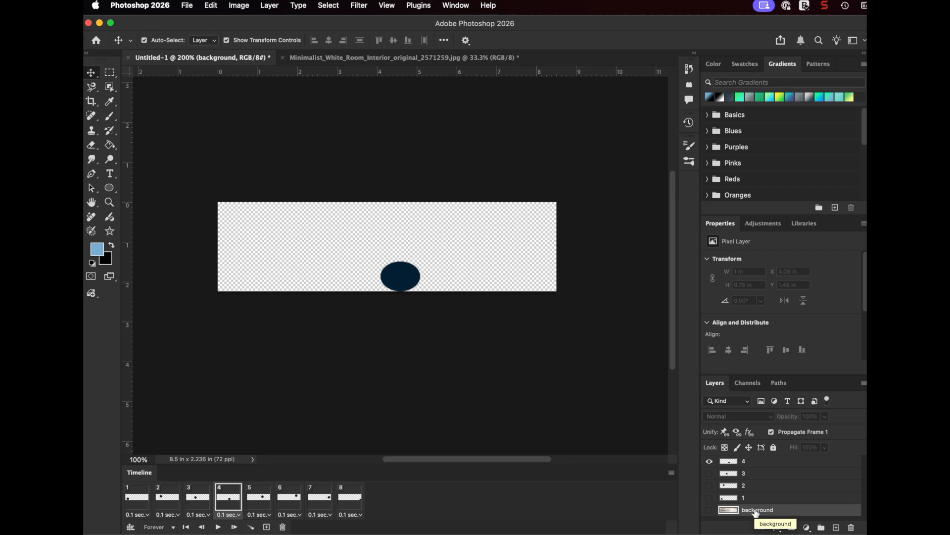
left_click(710, 511)
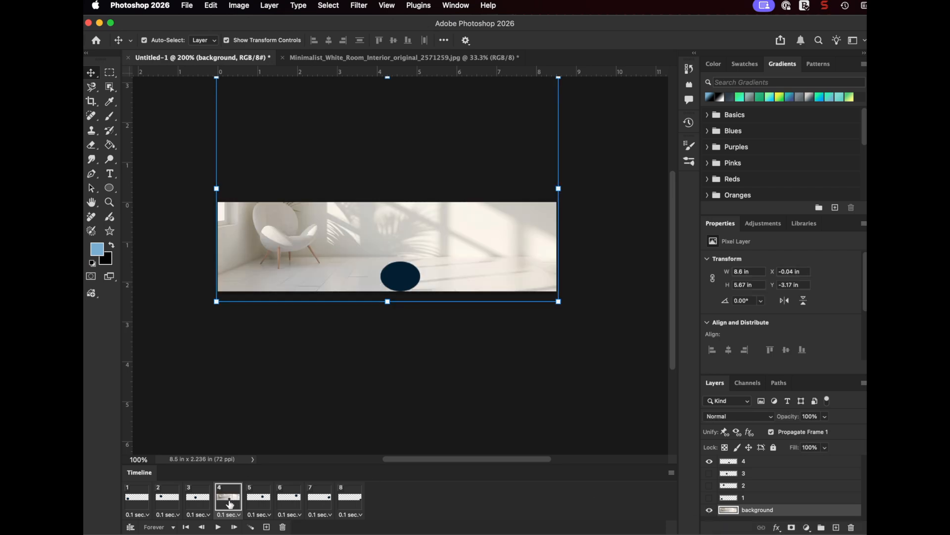
left_click(218, 527)
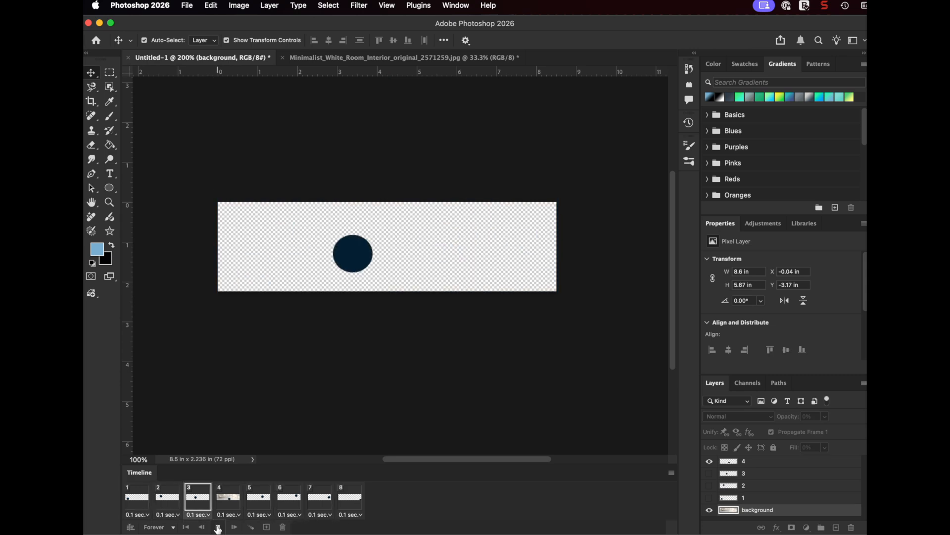
left_click(219, 527)
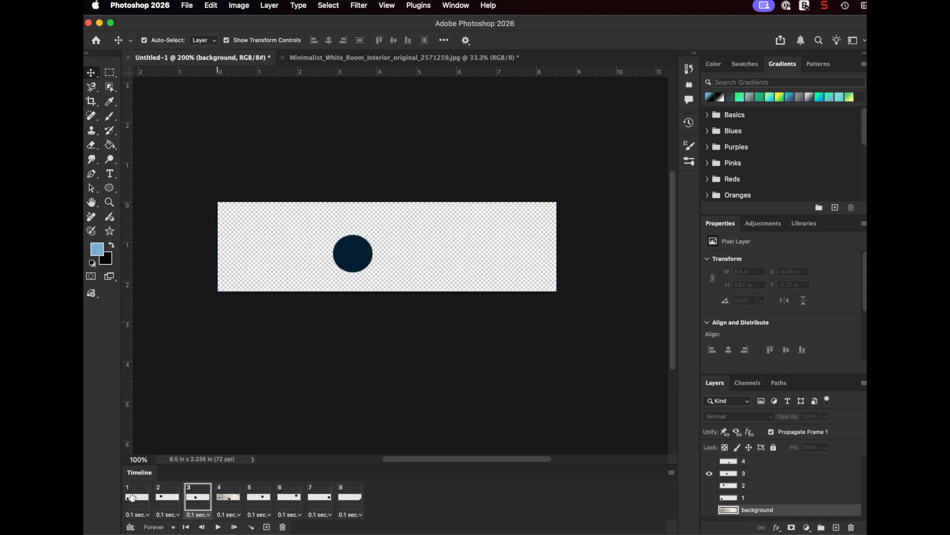
Show the background layer in frame 1 so it propagates to all frames, and play the animation with no layer selected
left_click(709, 510)
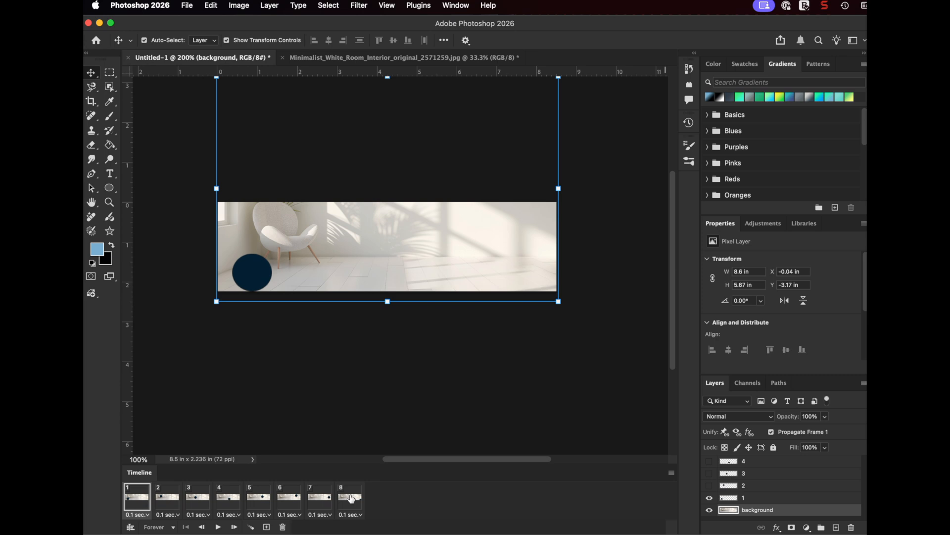
left_click(219, 527)
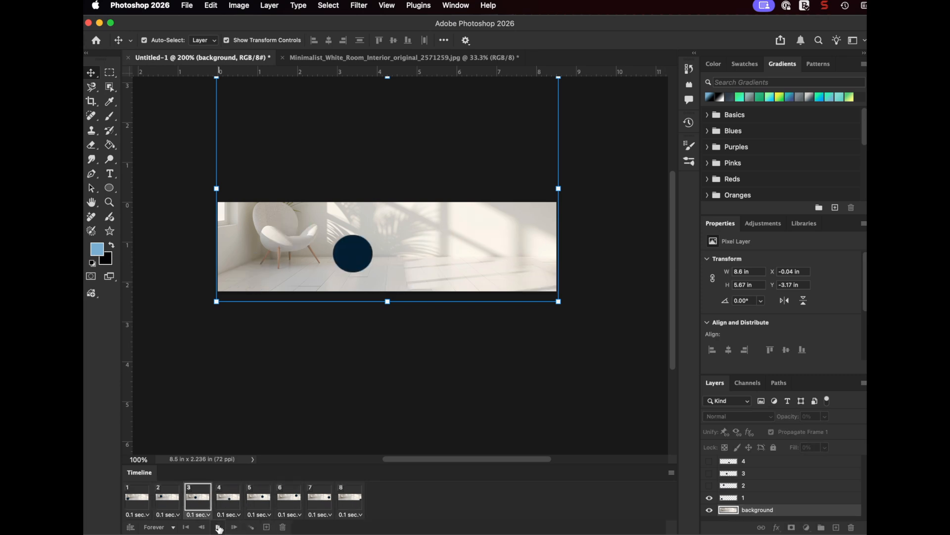
left_click(528, 434)
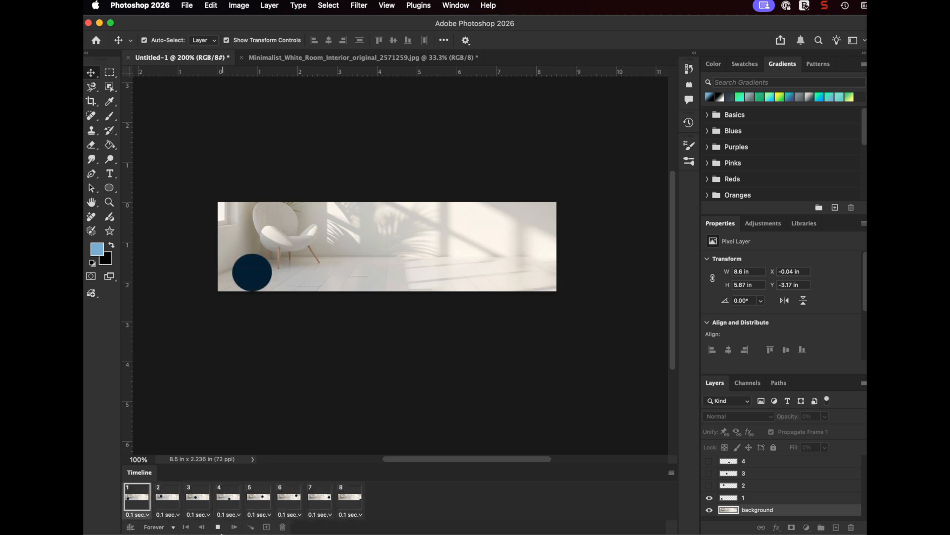
left_click(218, 528)
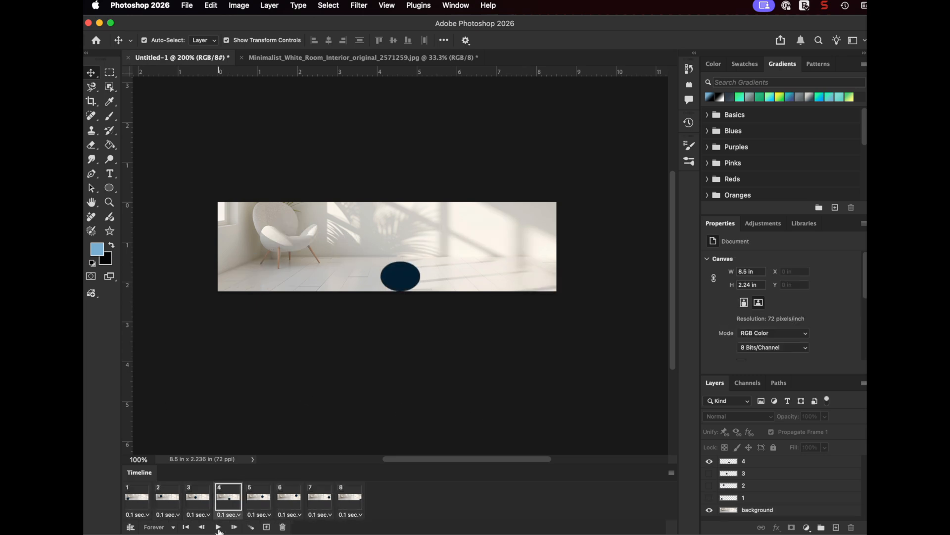
Try a Save for Web export as a GIF looping Forever, cancel the file save, and close the export dialog keeping its settings
left_click(189, 6)
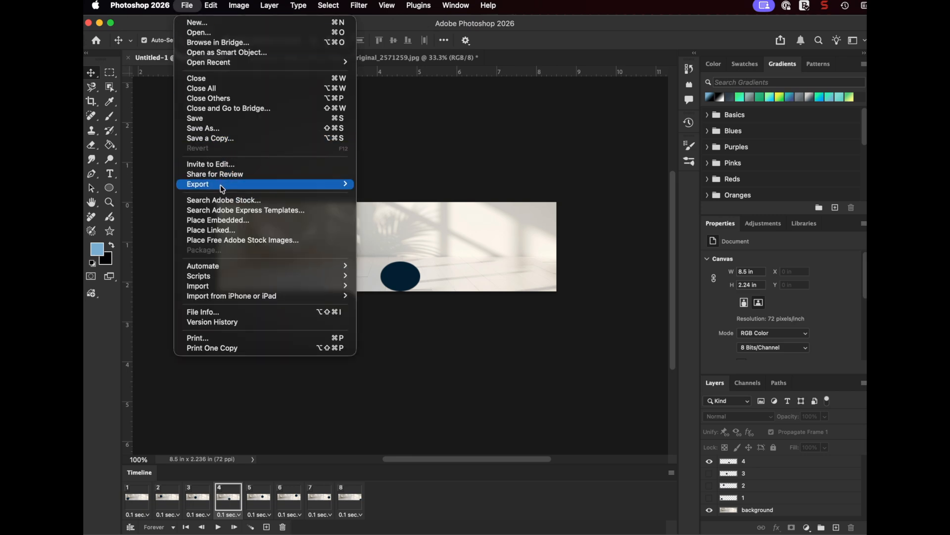
mouse_move(222, 189)
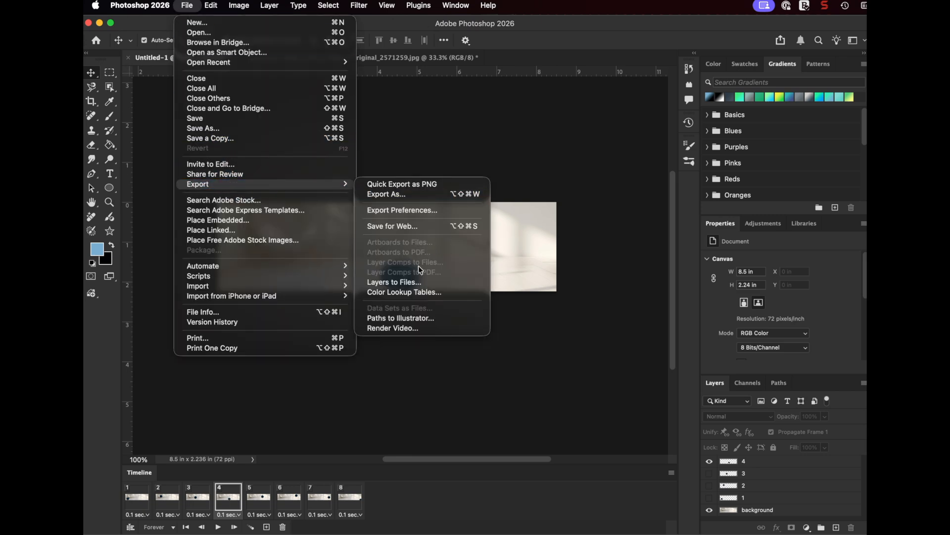
left_click(418, 226)
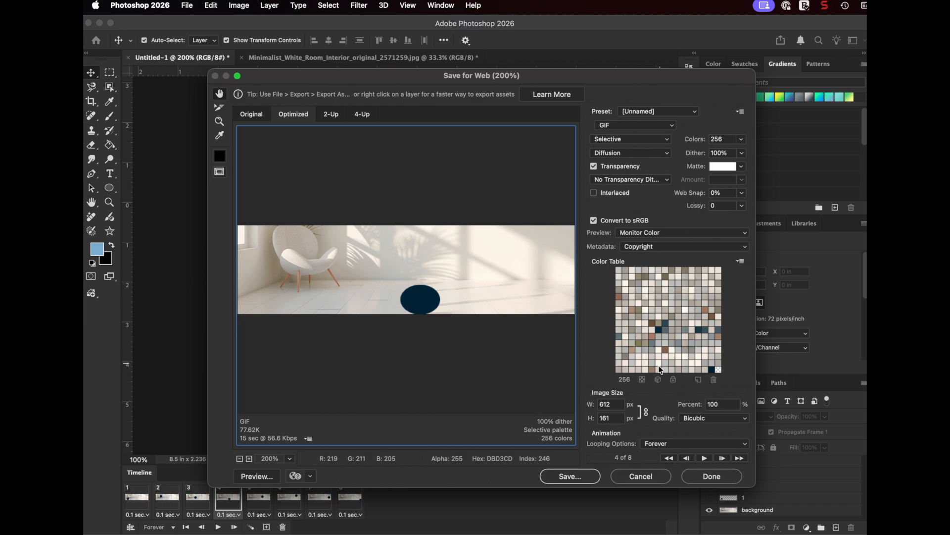
left_click(577, 476)
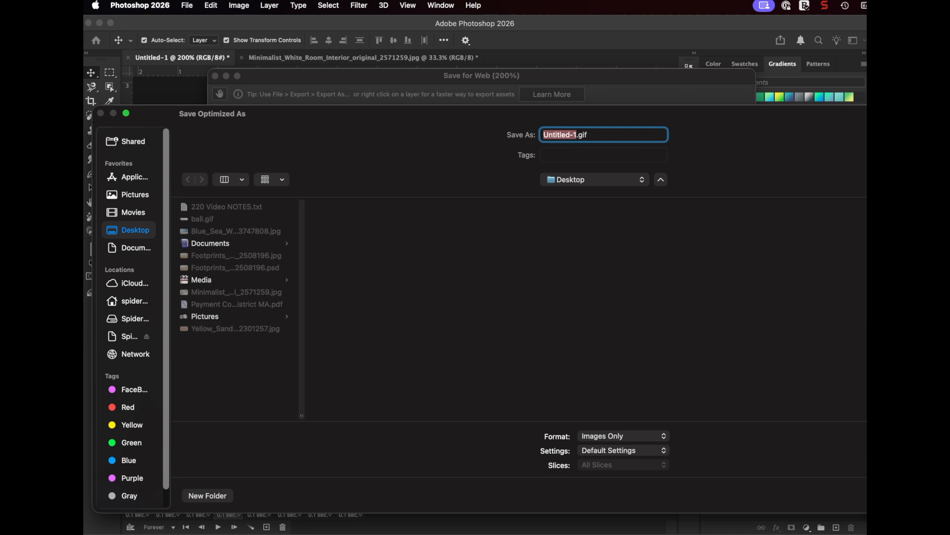
key("Escape")
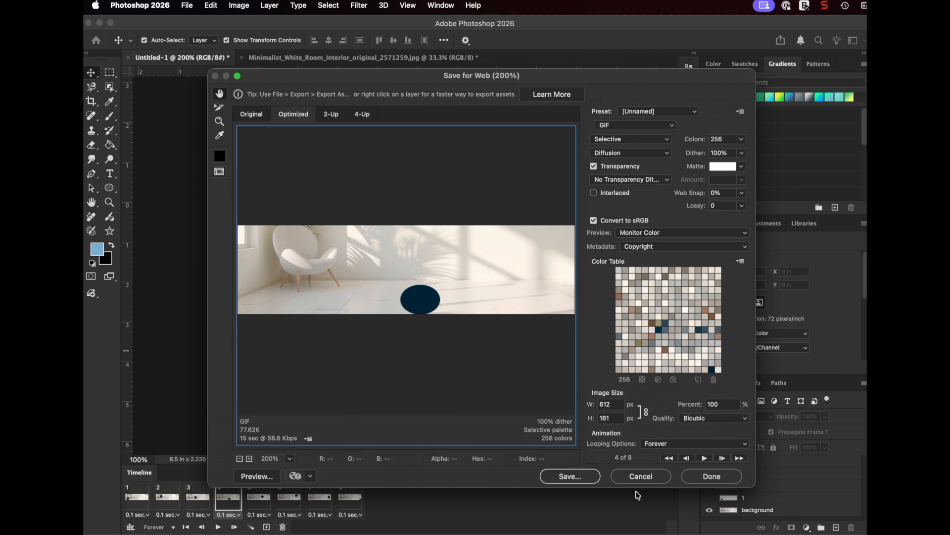
left_click(700, 478)
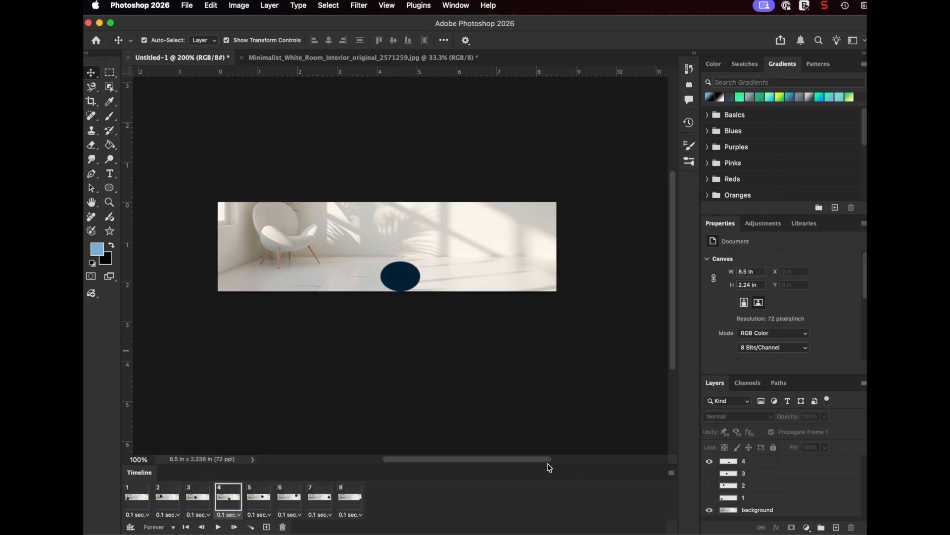